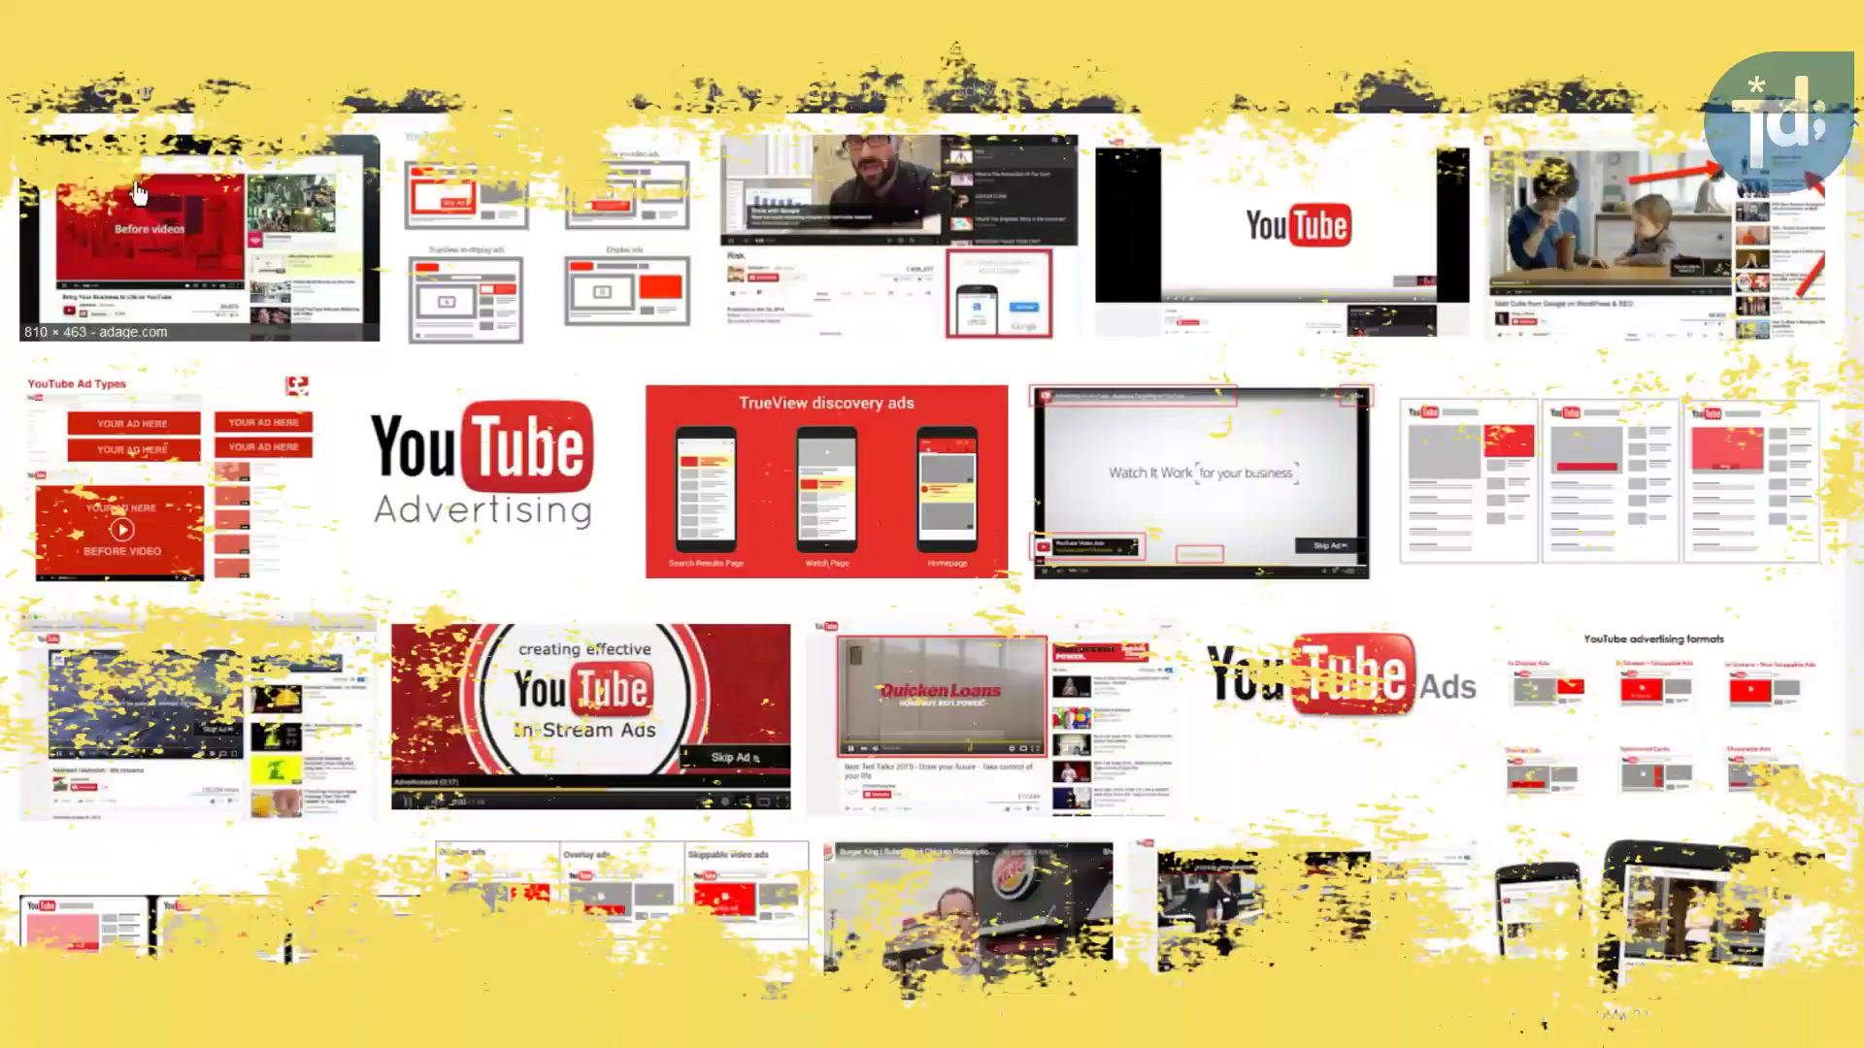
scroll(347, 472, down, 1)
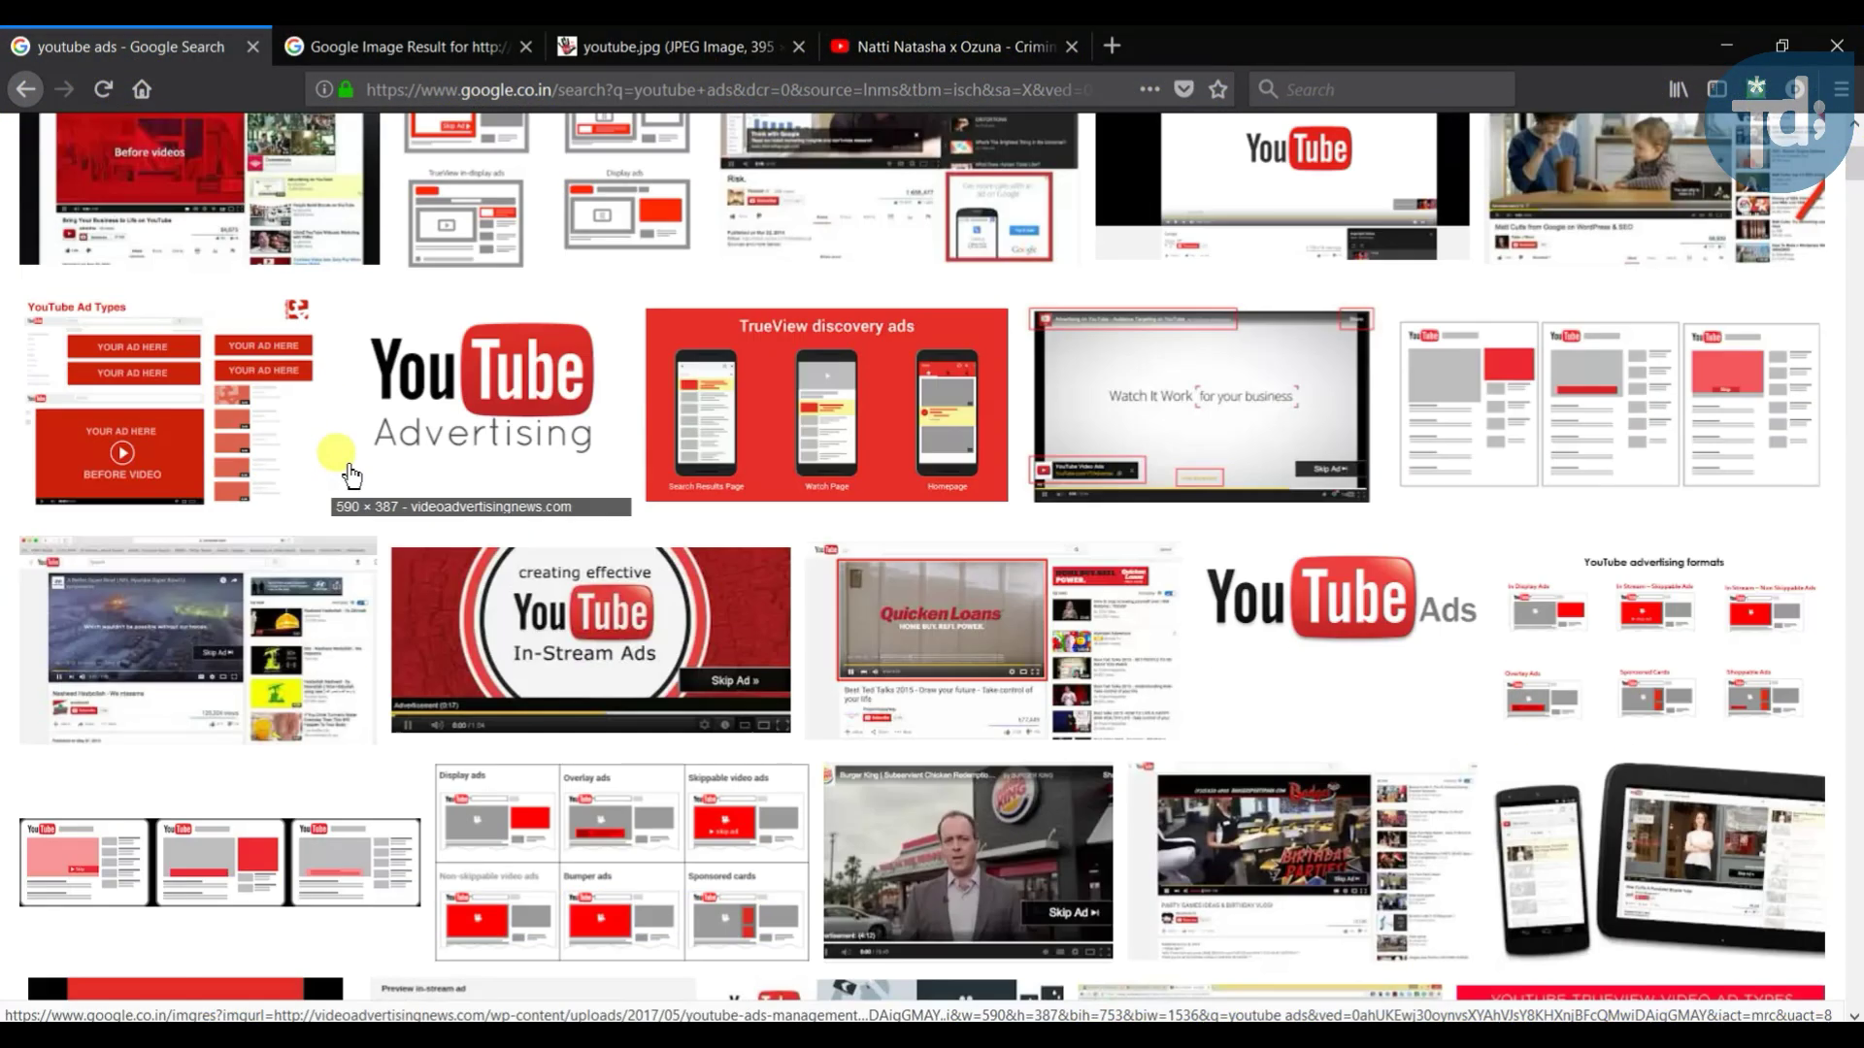
scroll(347, 471, down, 1)
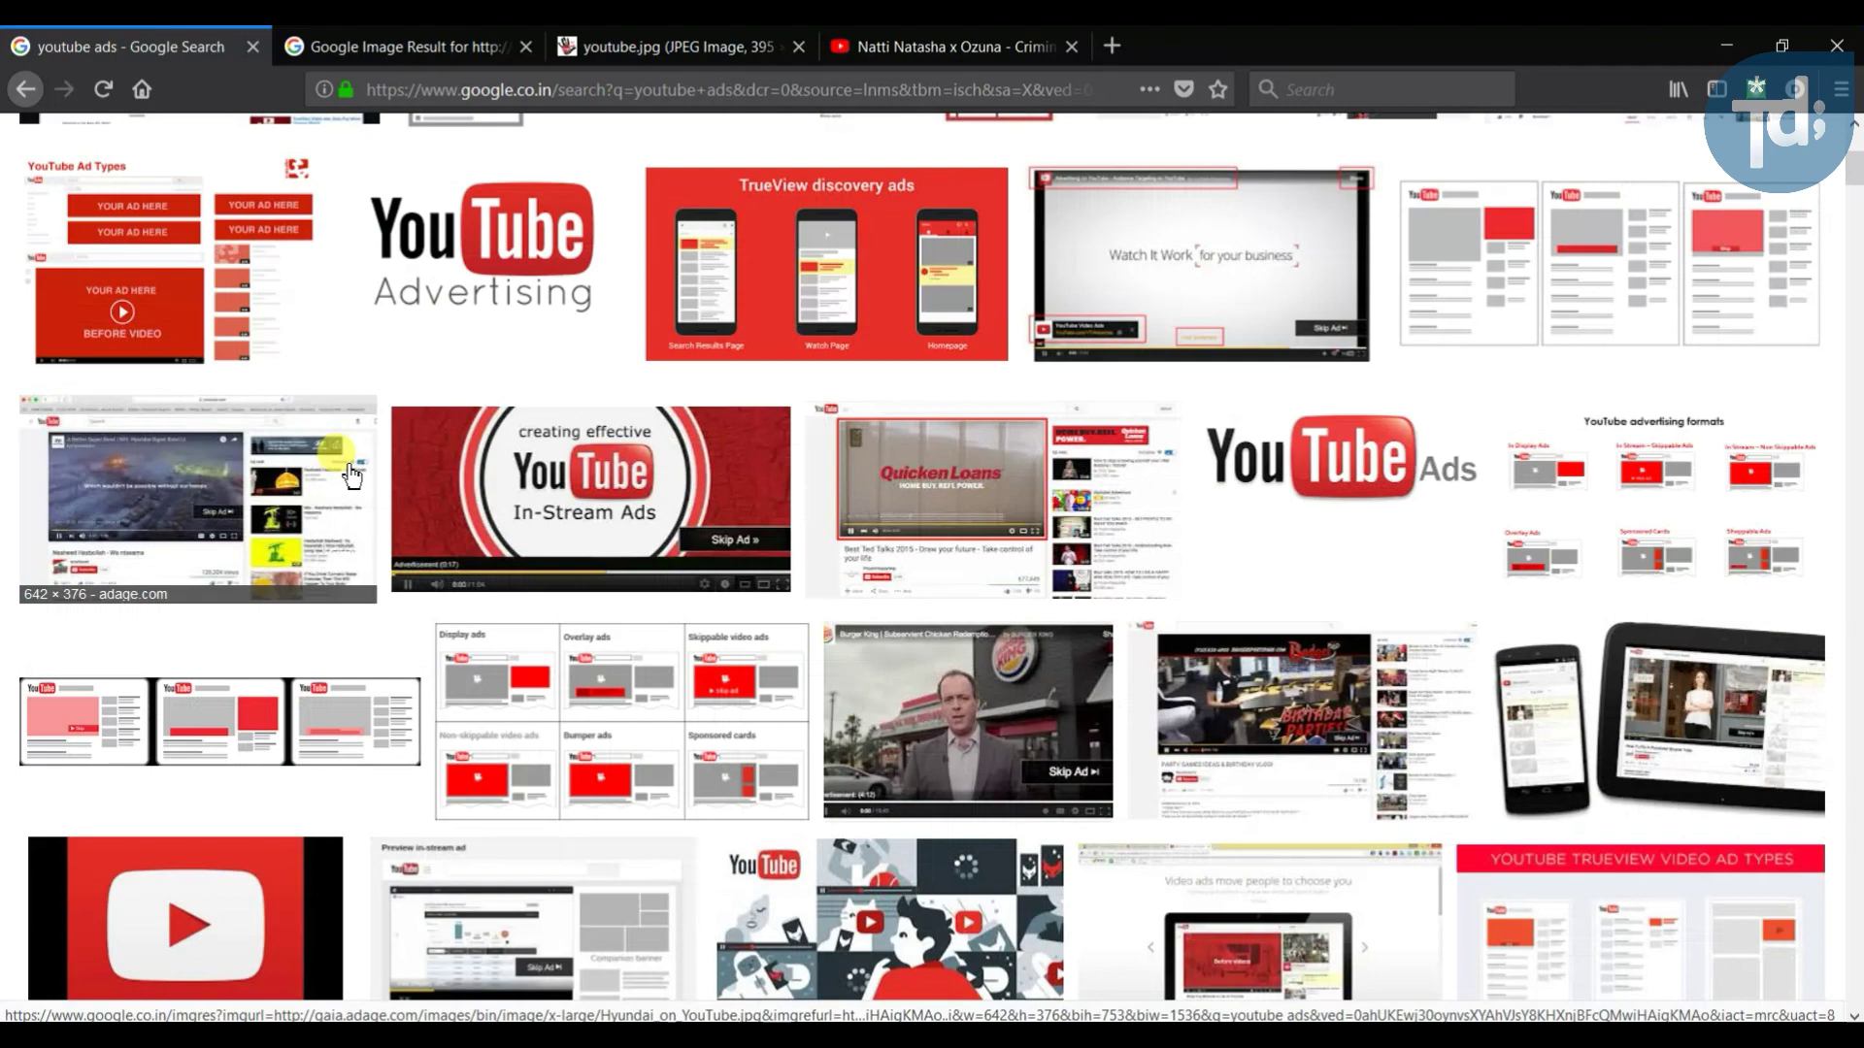
scroll(350, 474, down, 1)
scroll(349, 475, down, 1)
scroll(421, 600, down, 1)
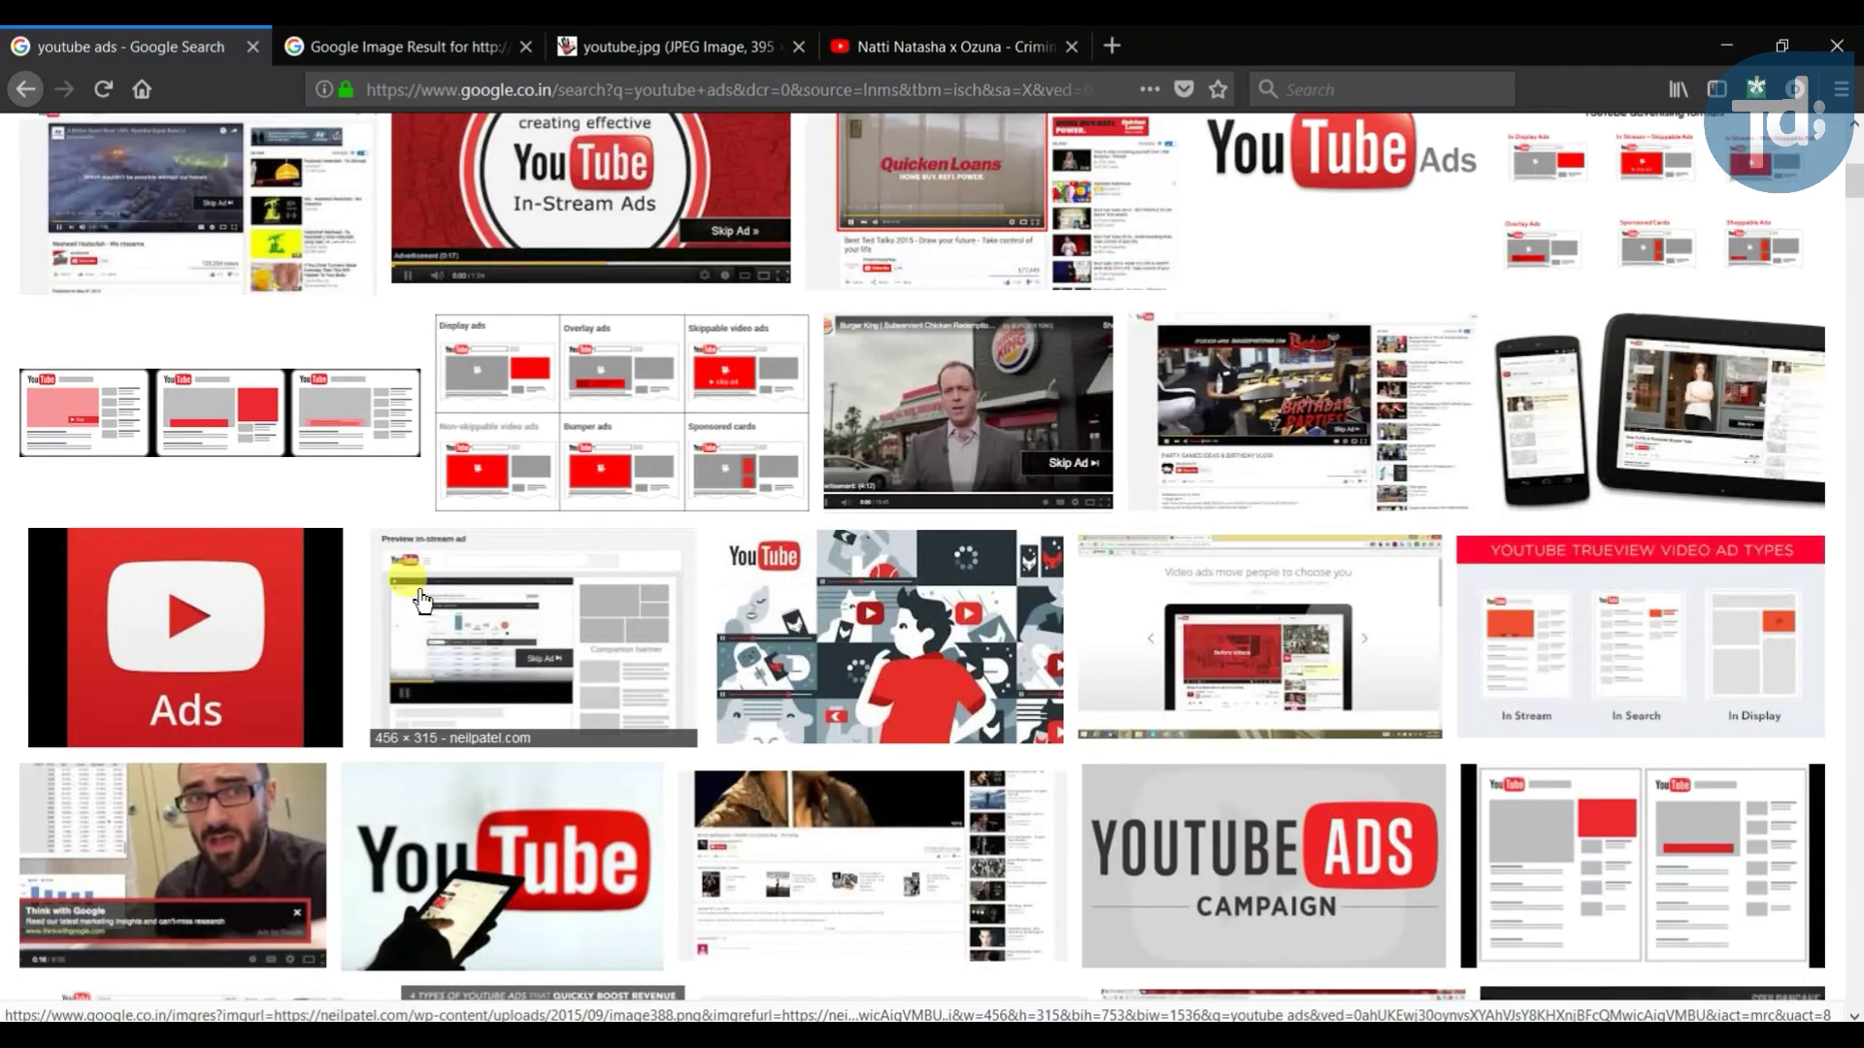
scroll(422, 598, down, 1)
scroll(422, 599, down, 1)
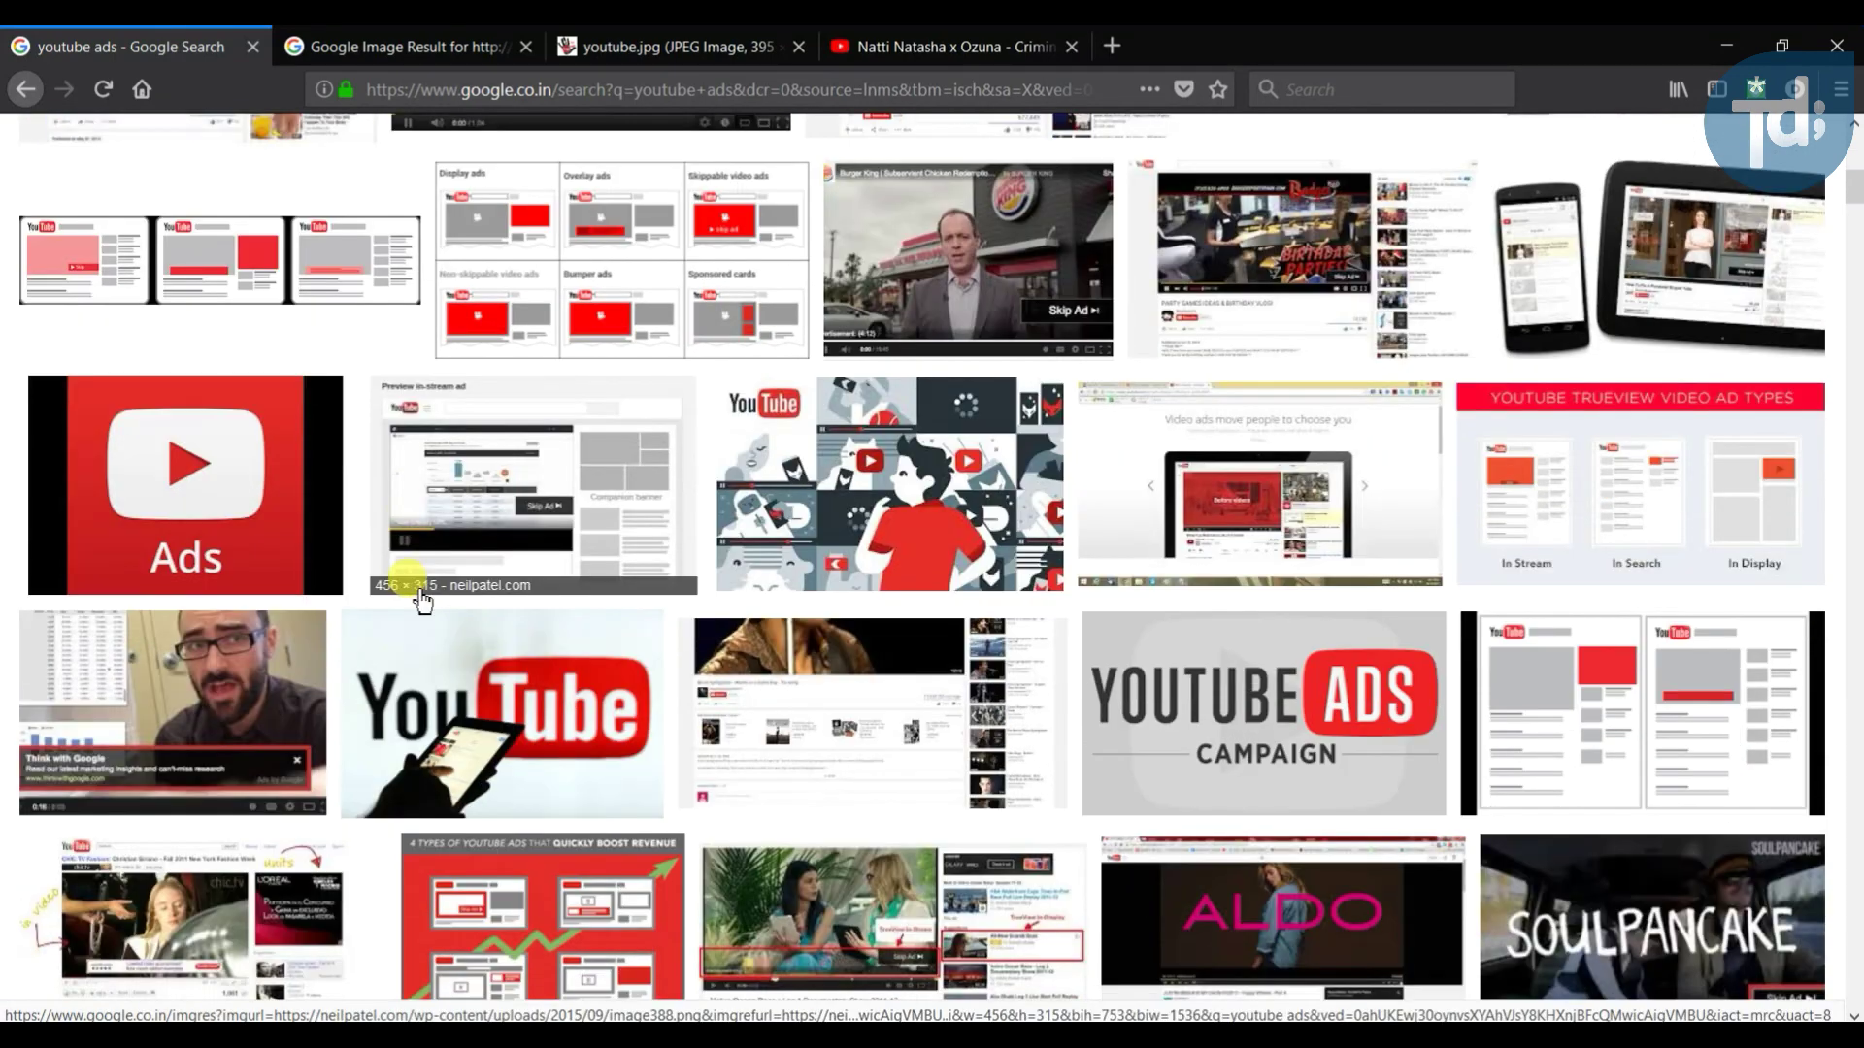
scroll(422, 601, down, 1)
scroll(421, 601, down, 1)
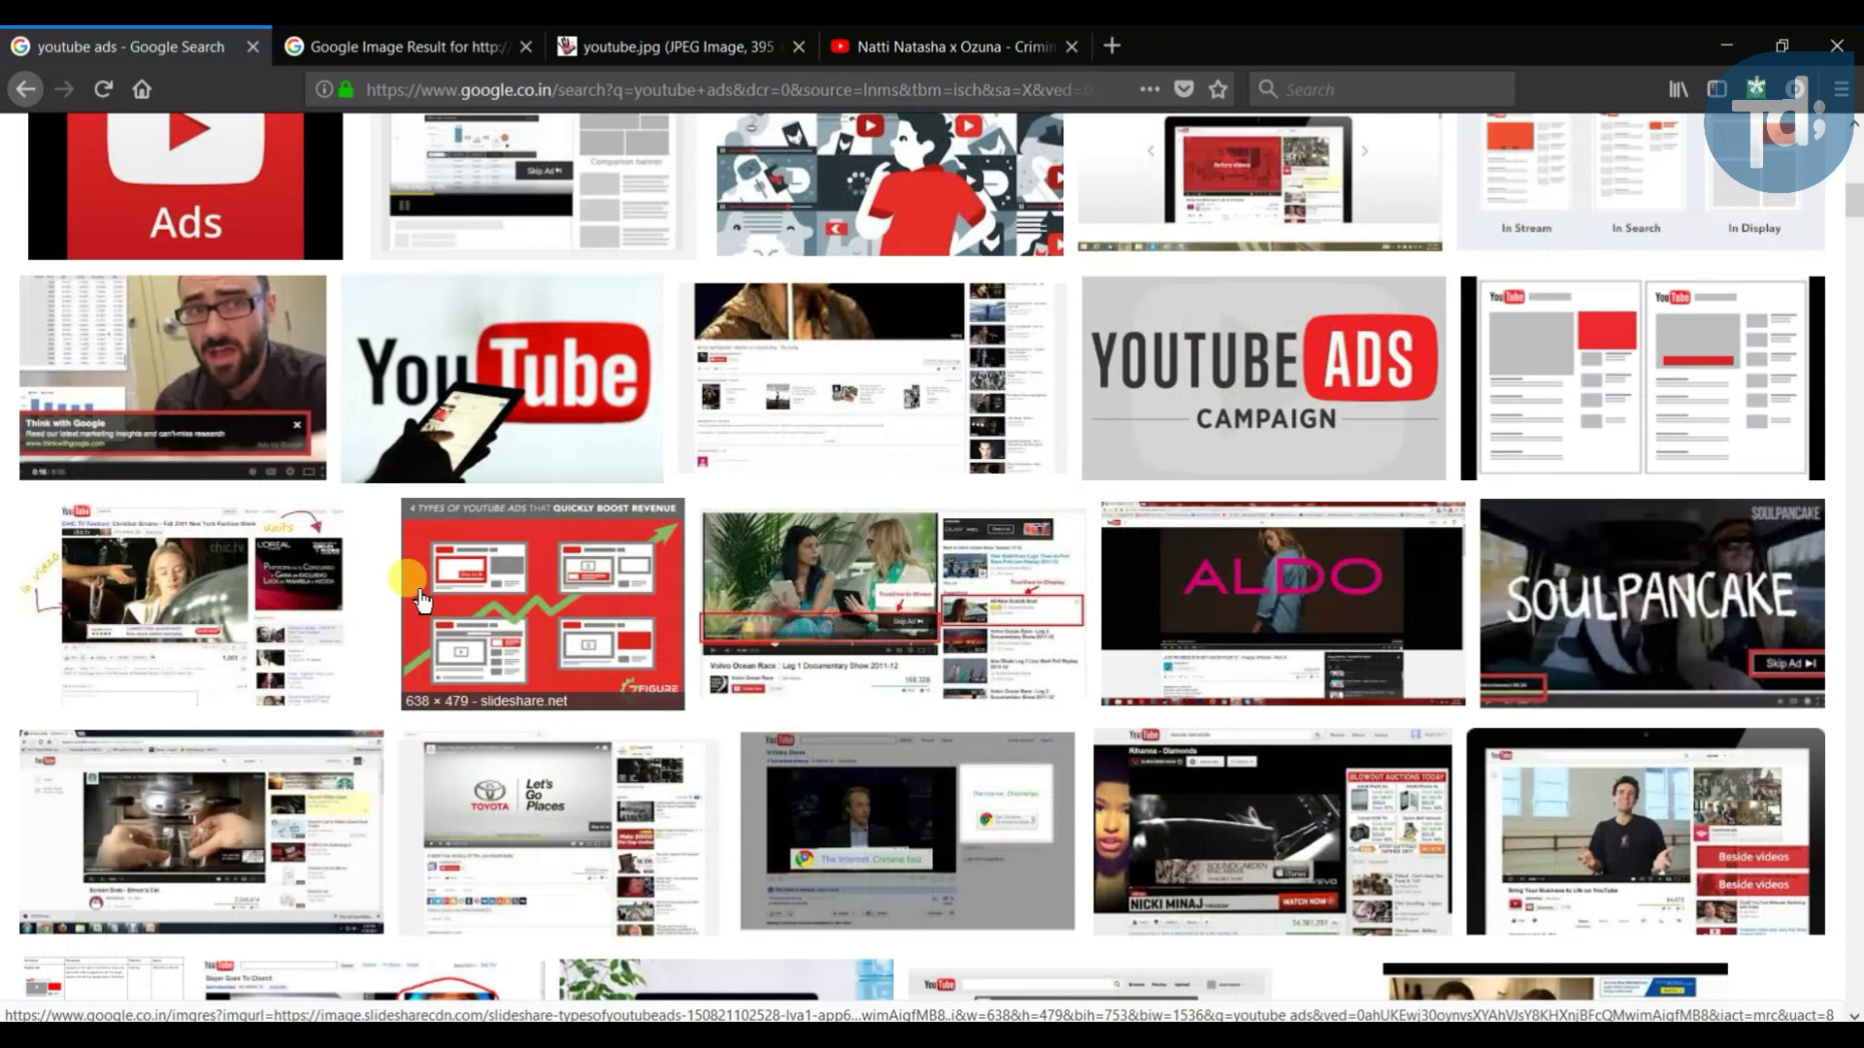
scroll(419, 600, down, 5)
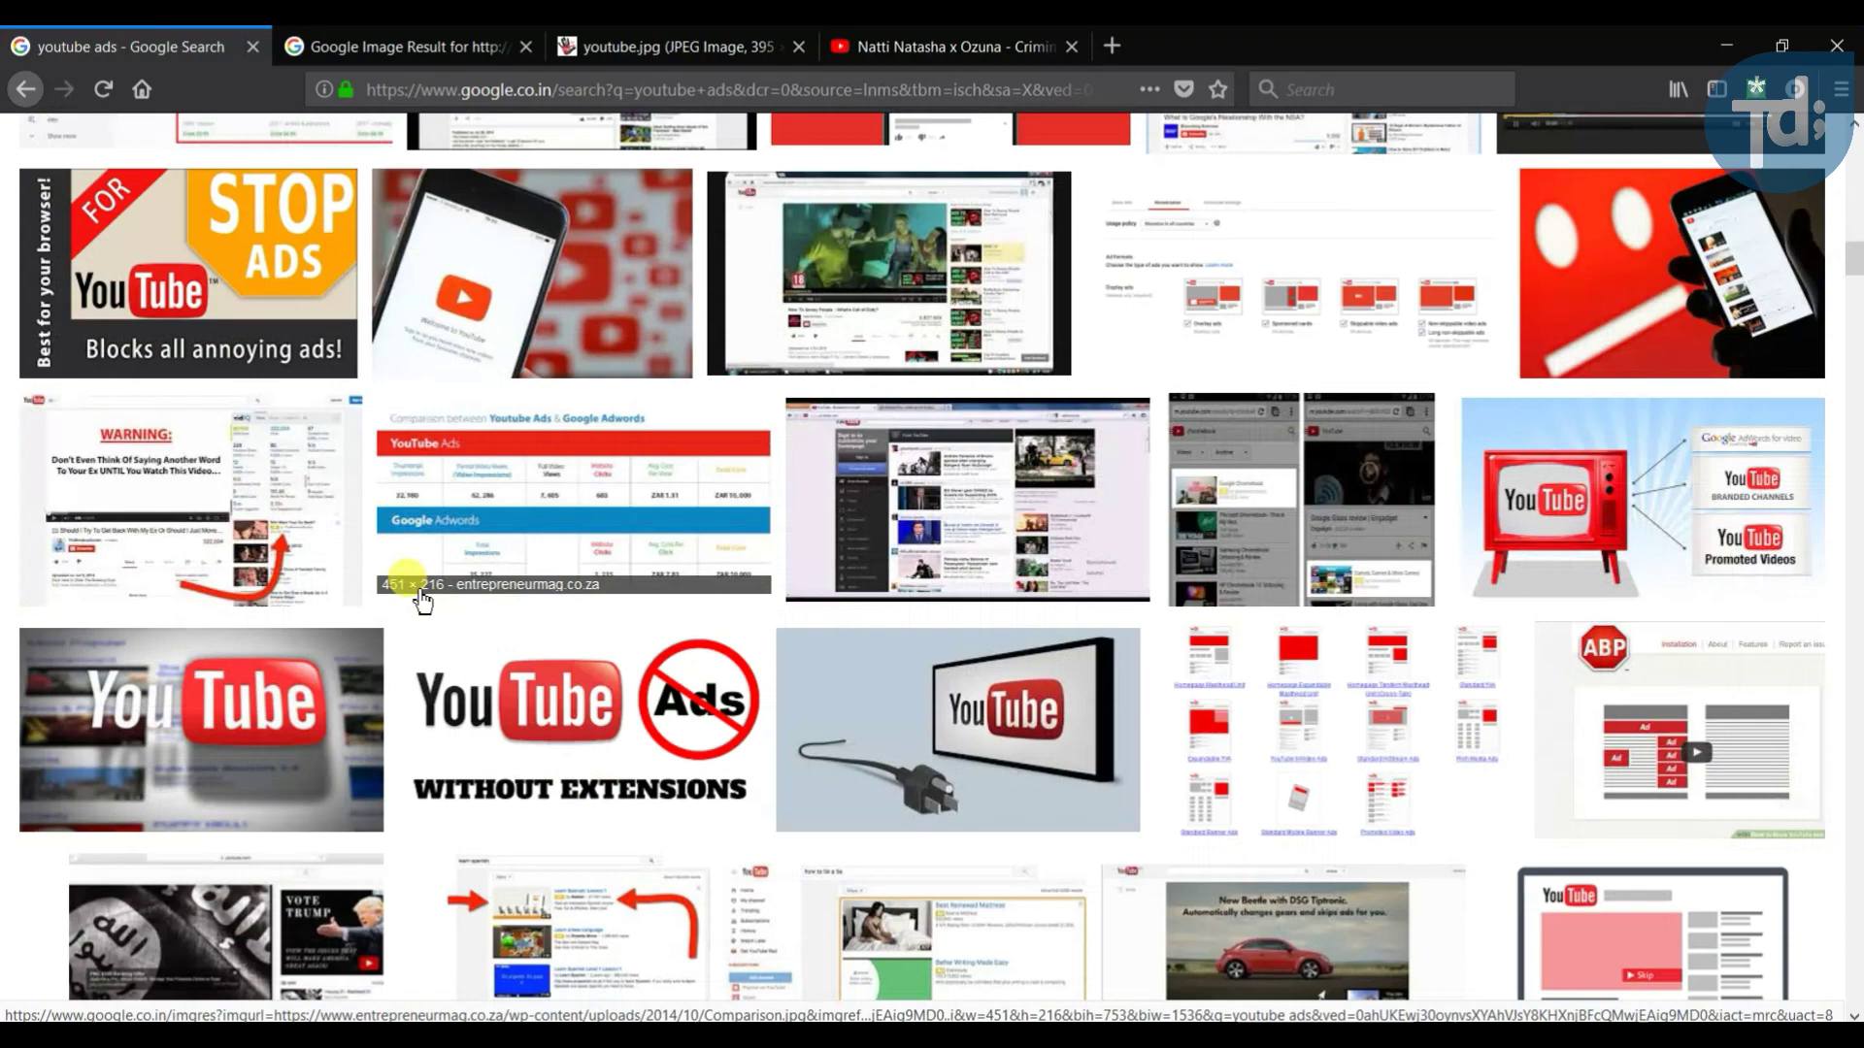
scroll(422, 598, down, 3)
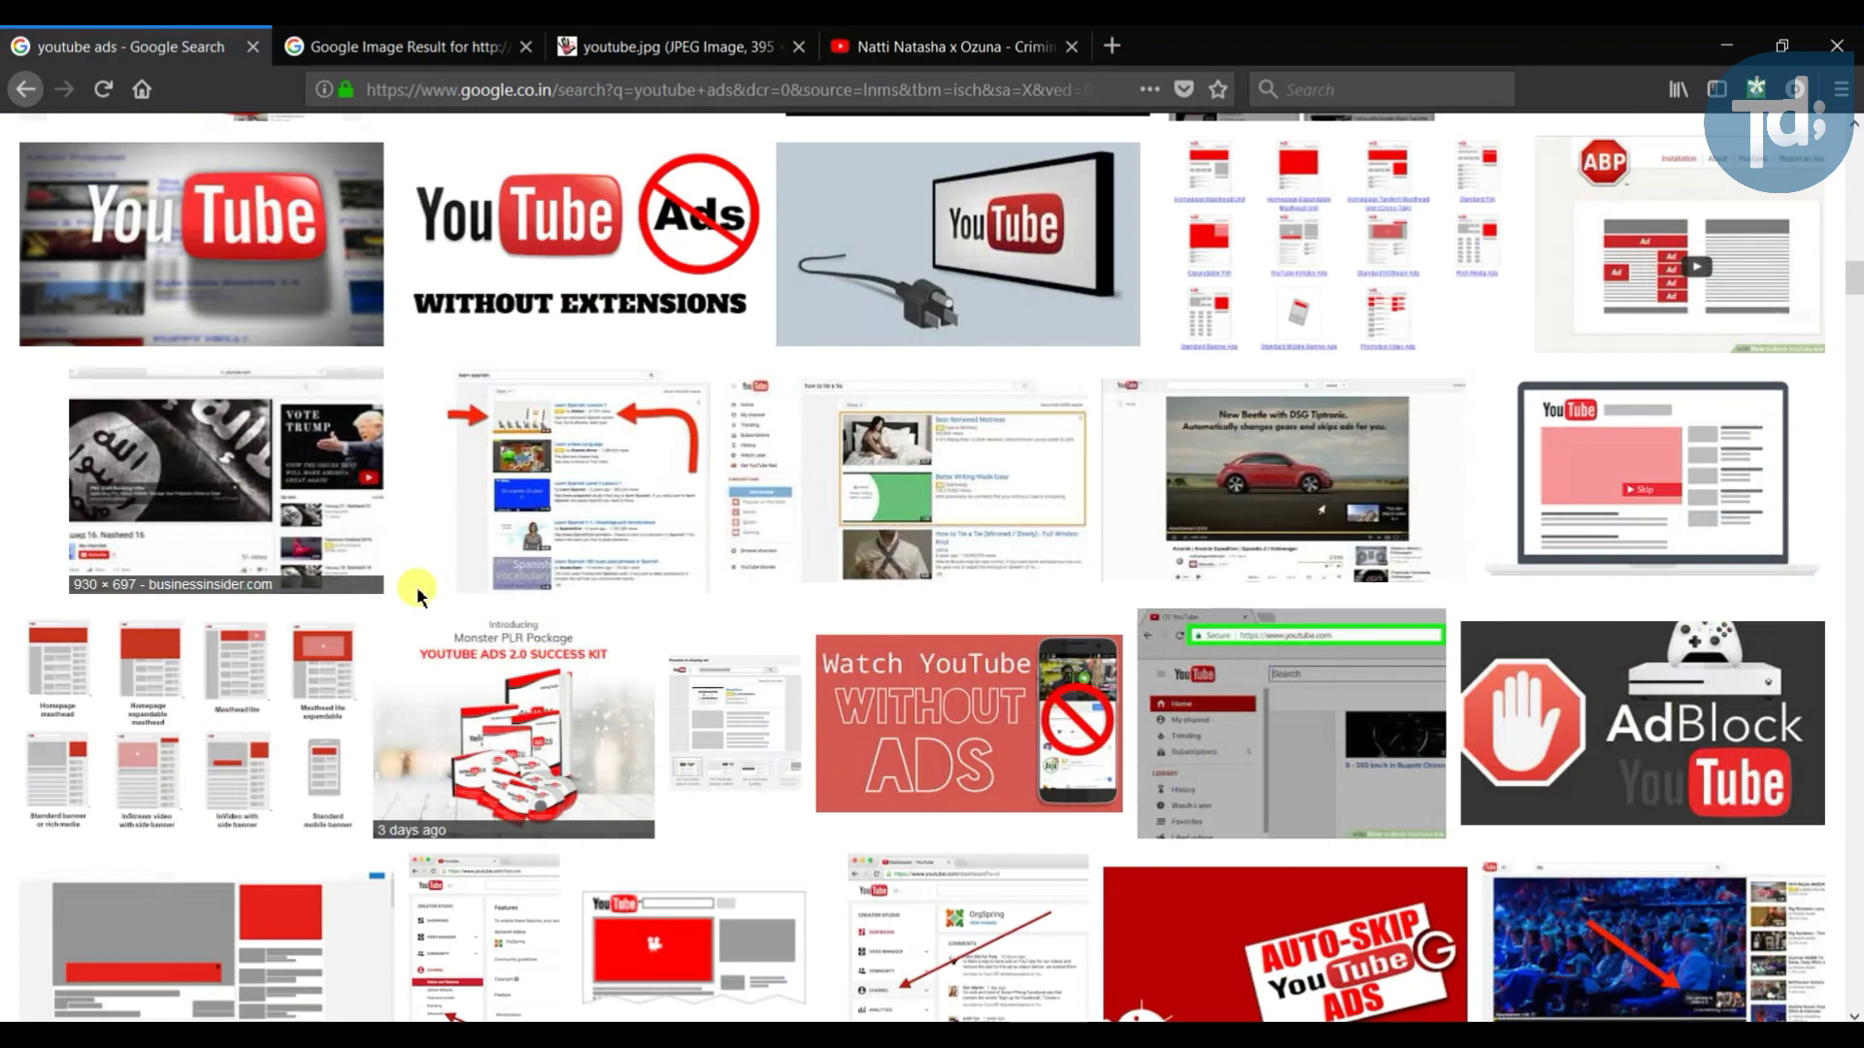
scroll(417, 587, down, 3)
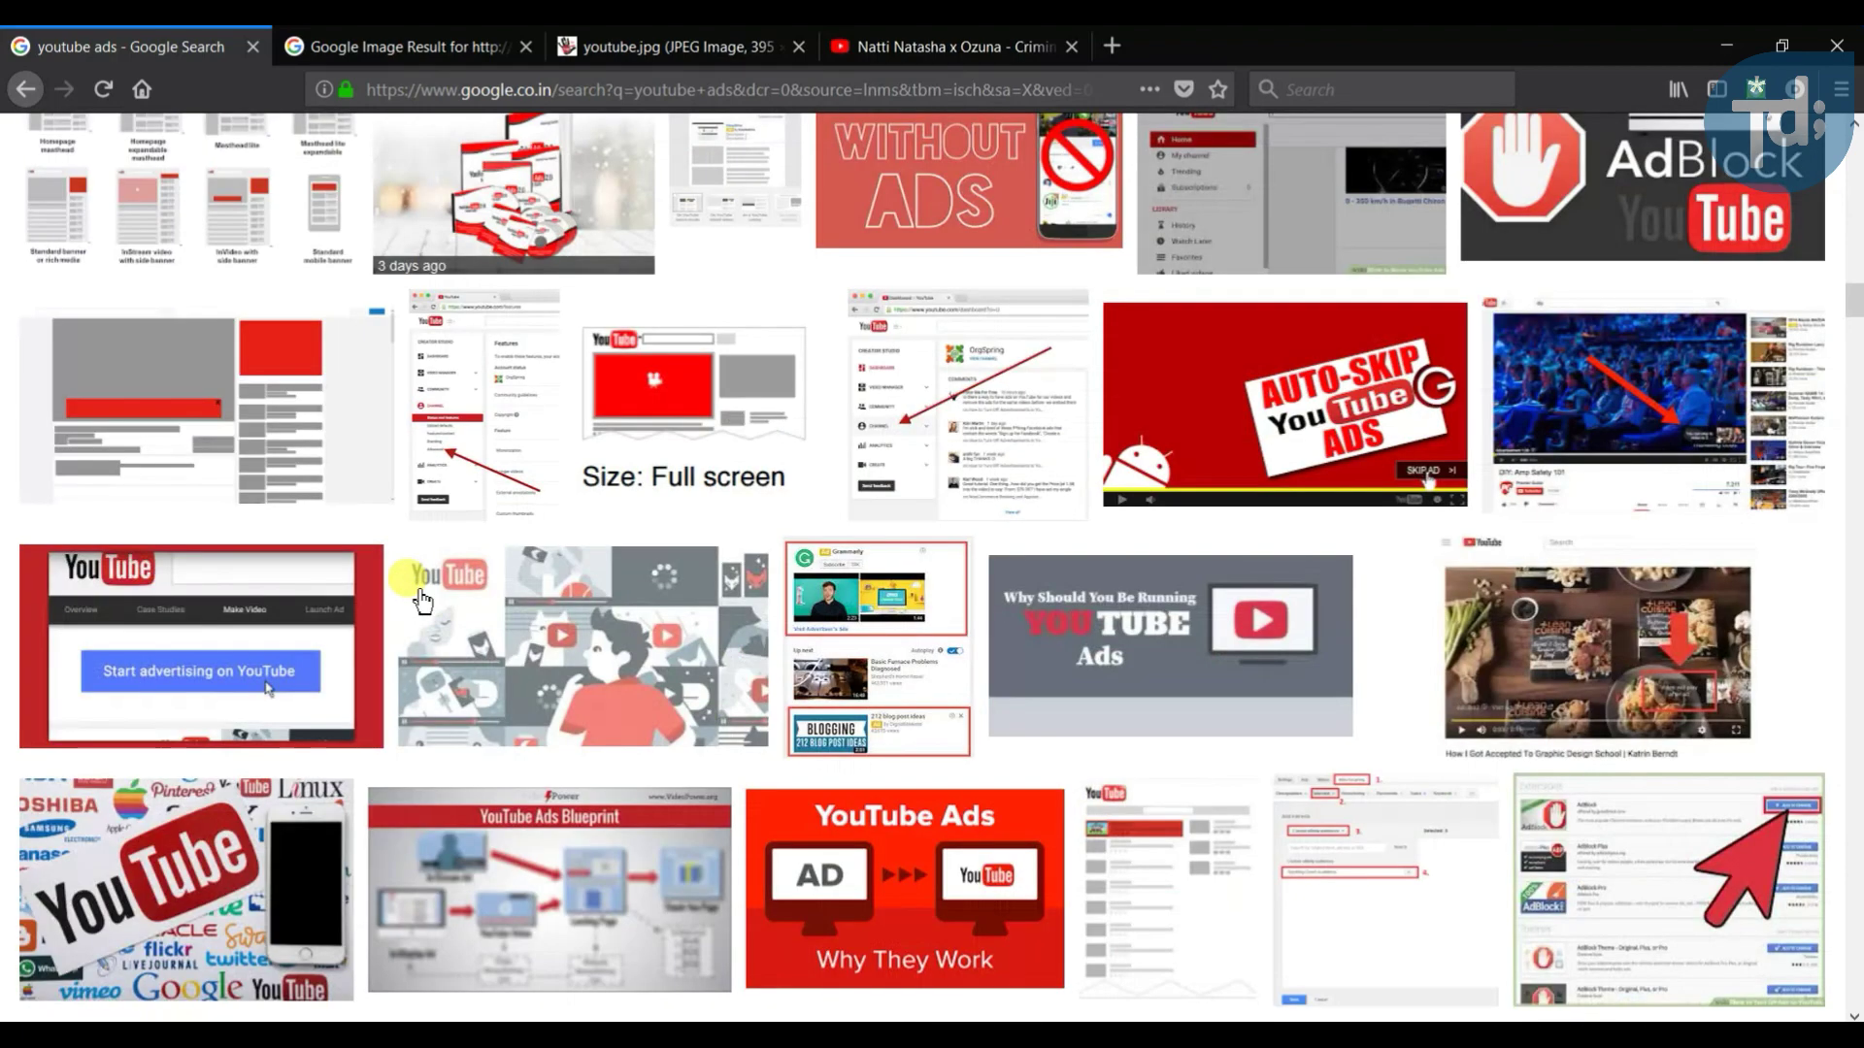
scroll(421, 602, down, 3)
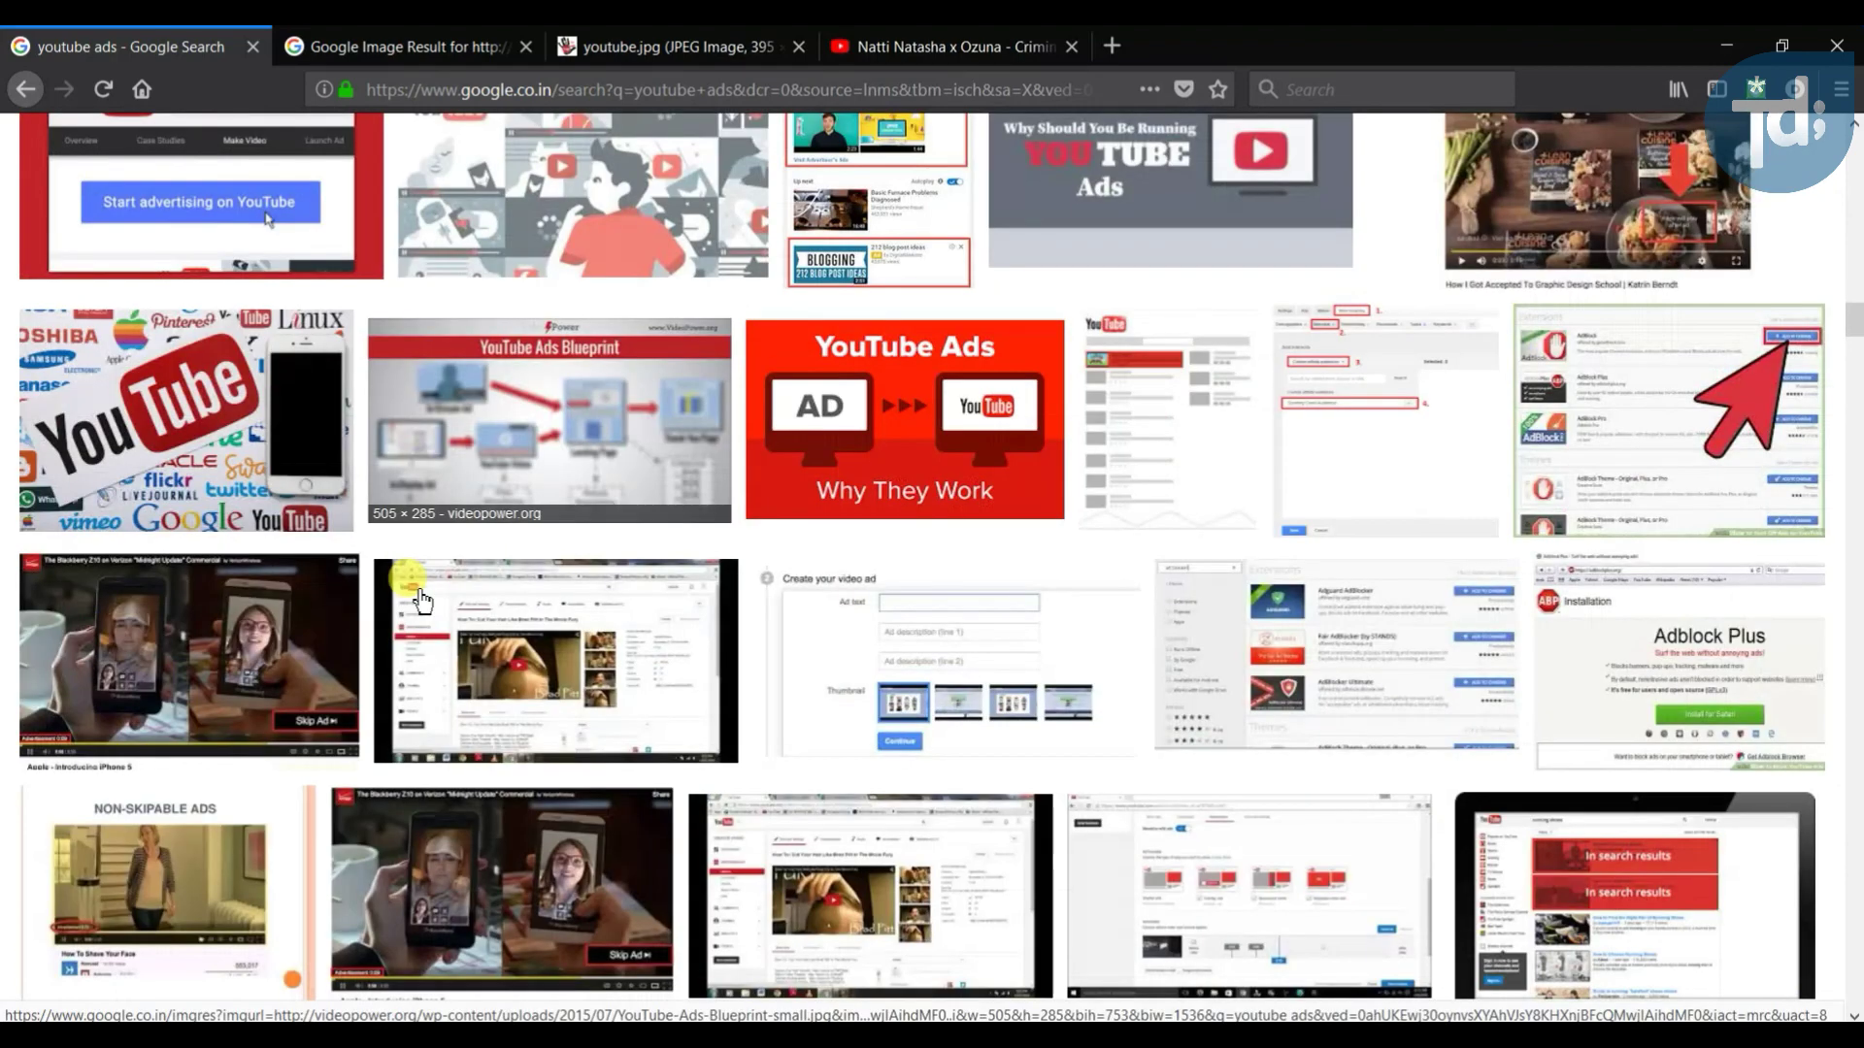
scroll(420, 598, down, 3)
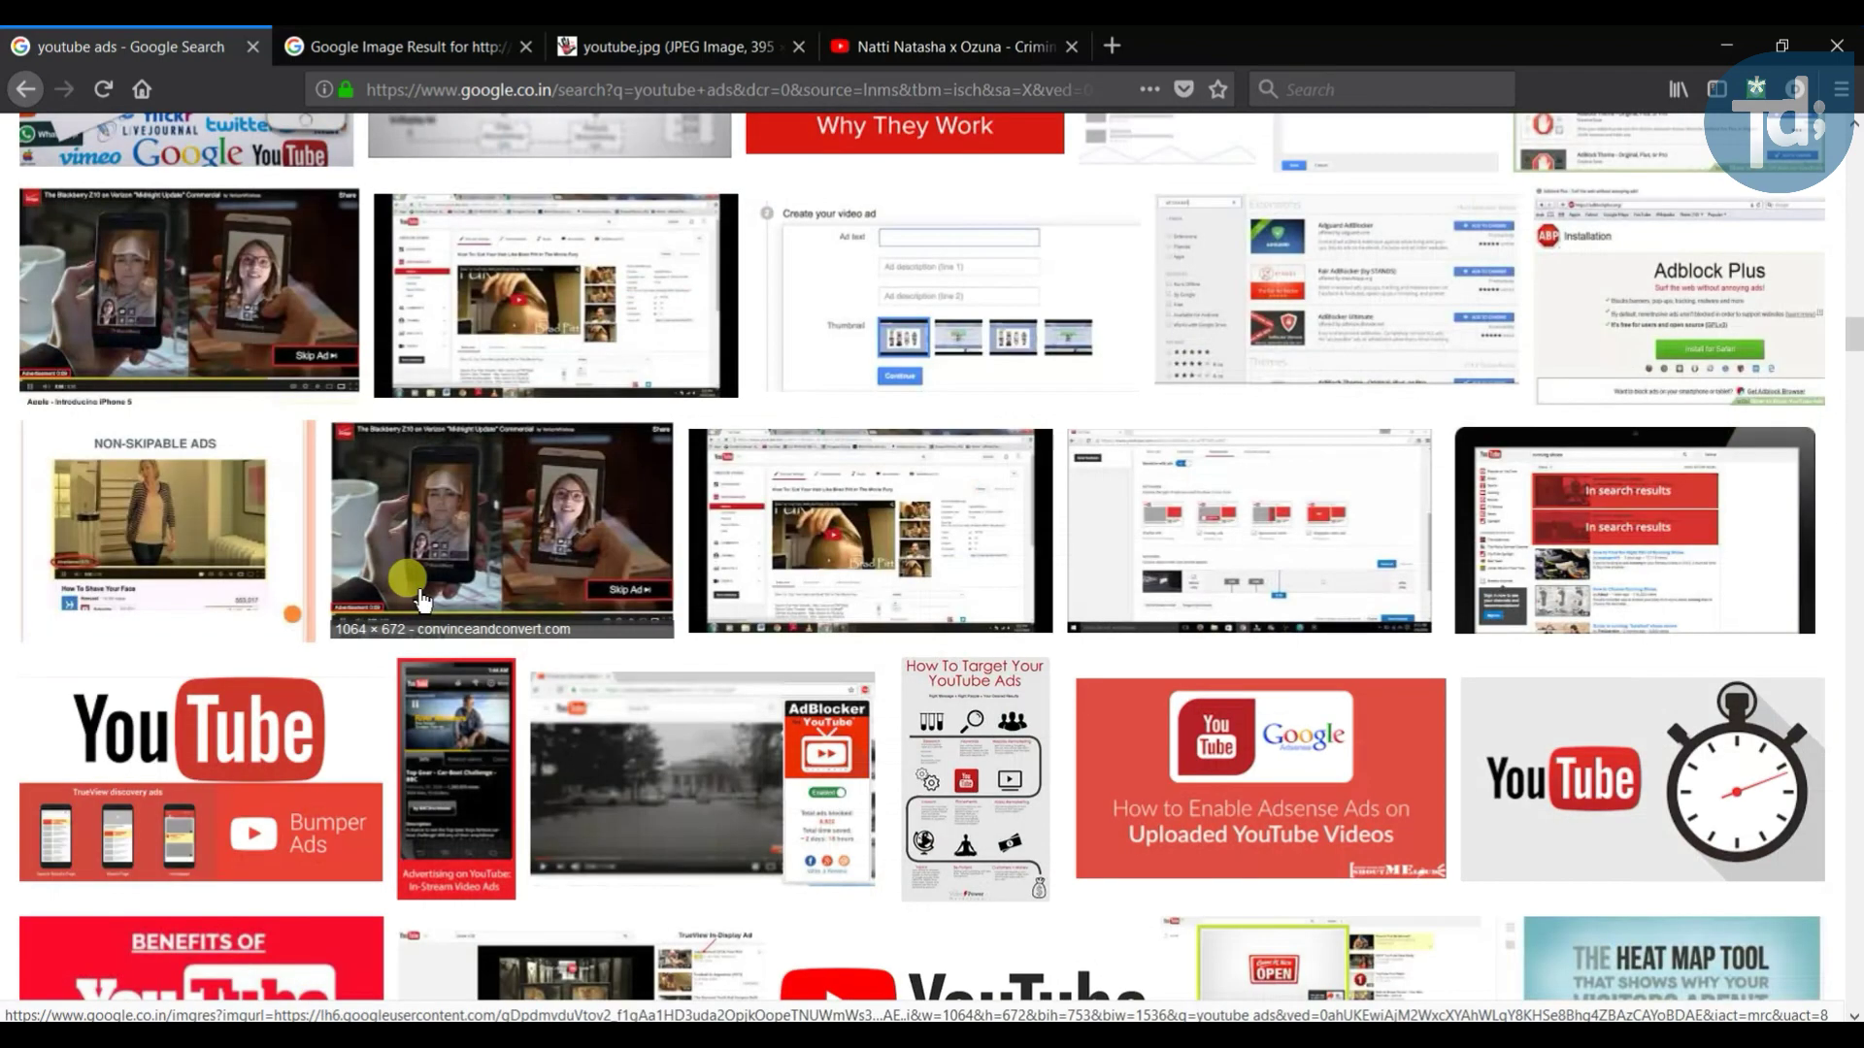
scroll(420, 602, down, 3)
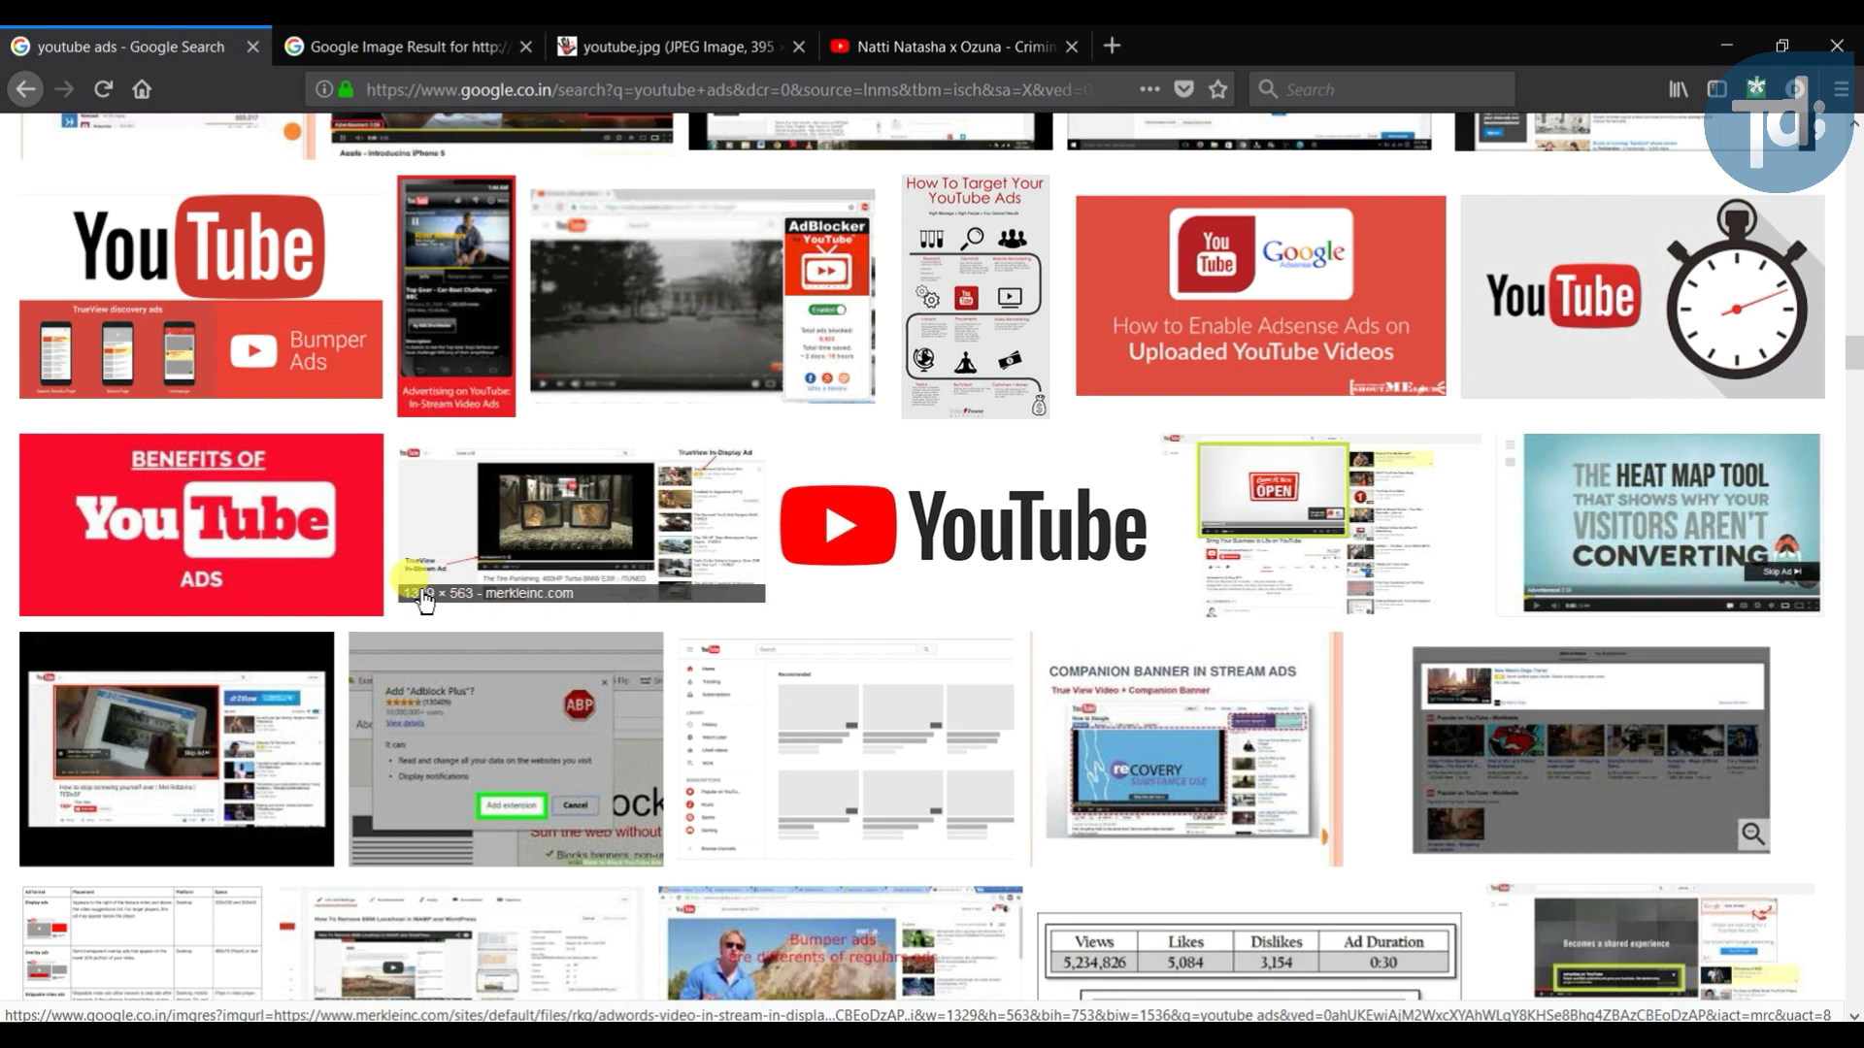
scroll(422, 599, down, 5)
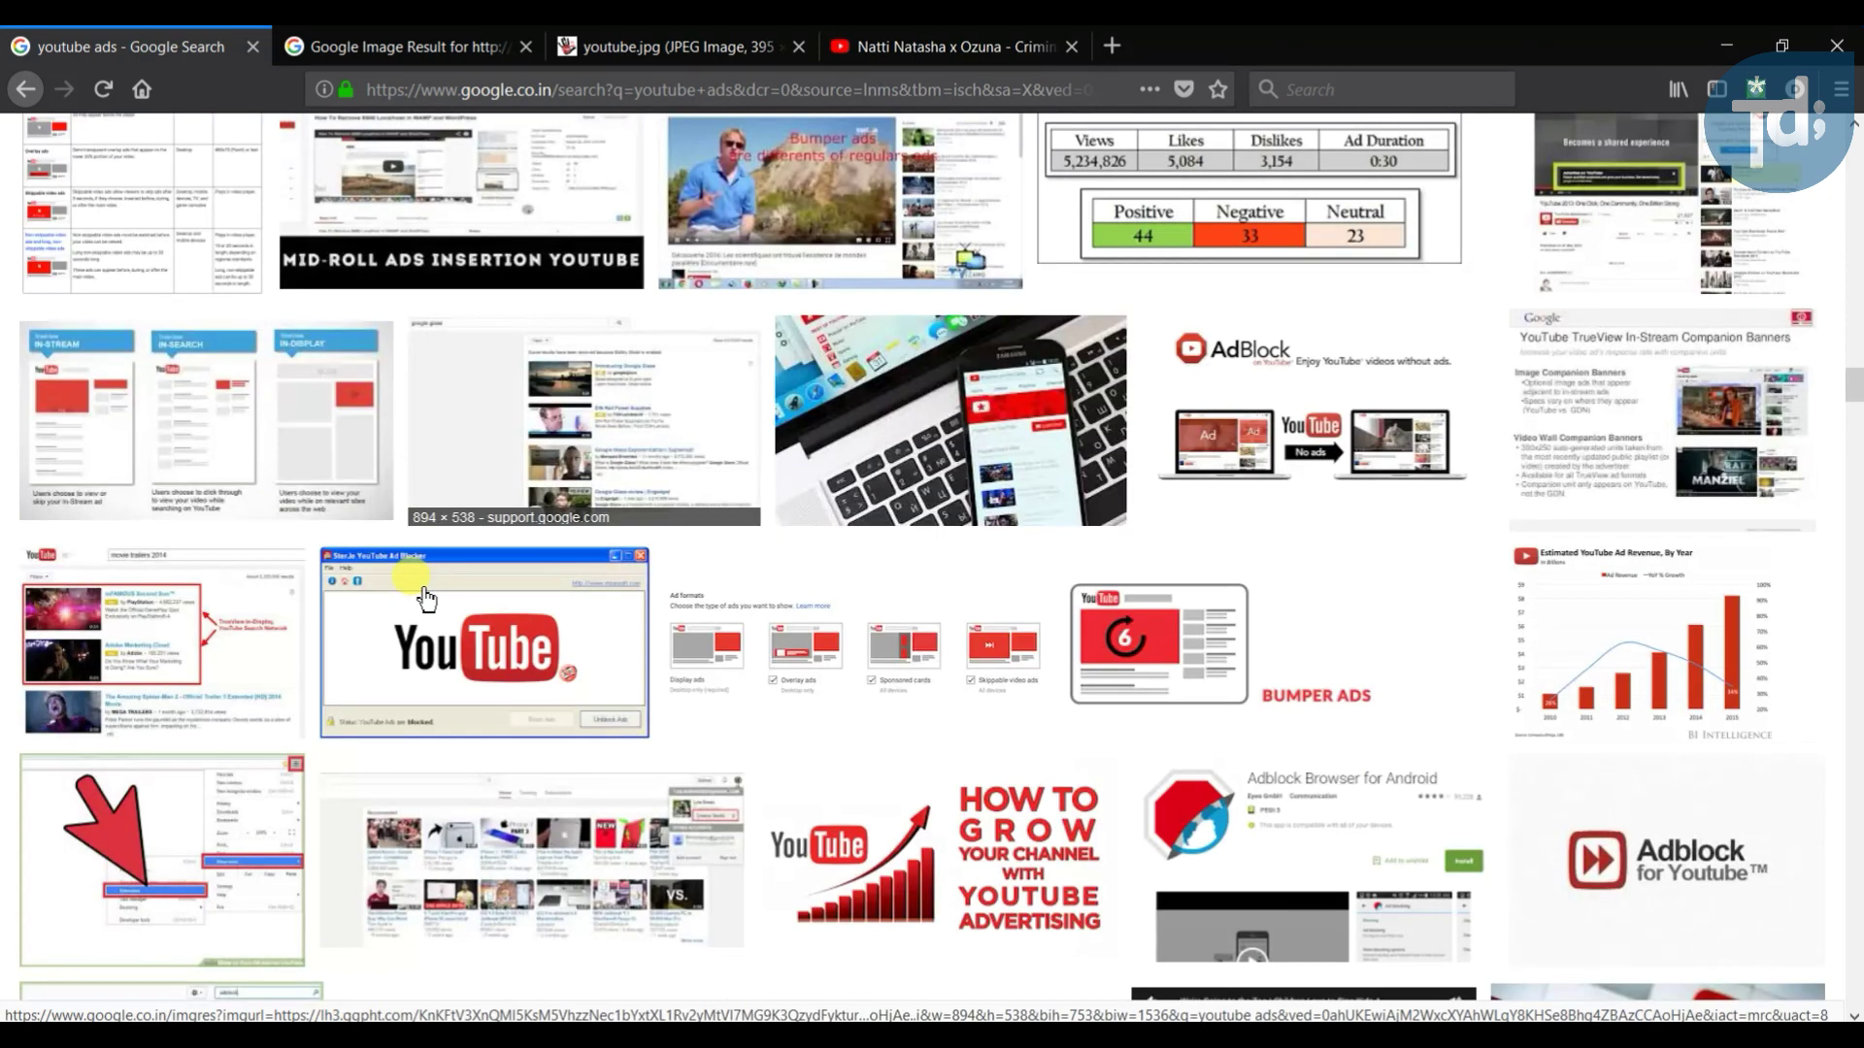
scroll(425, 599, down, 2)
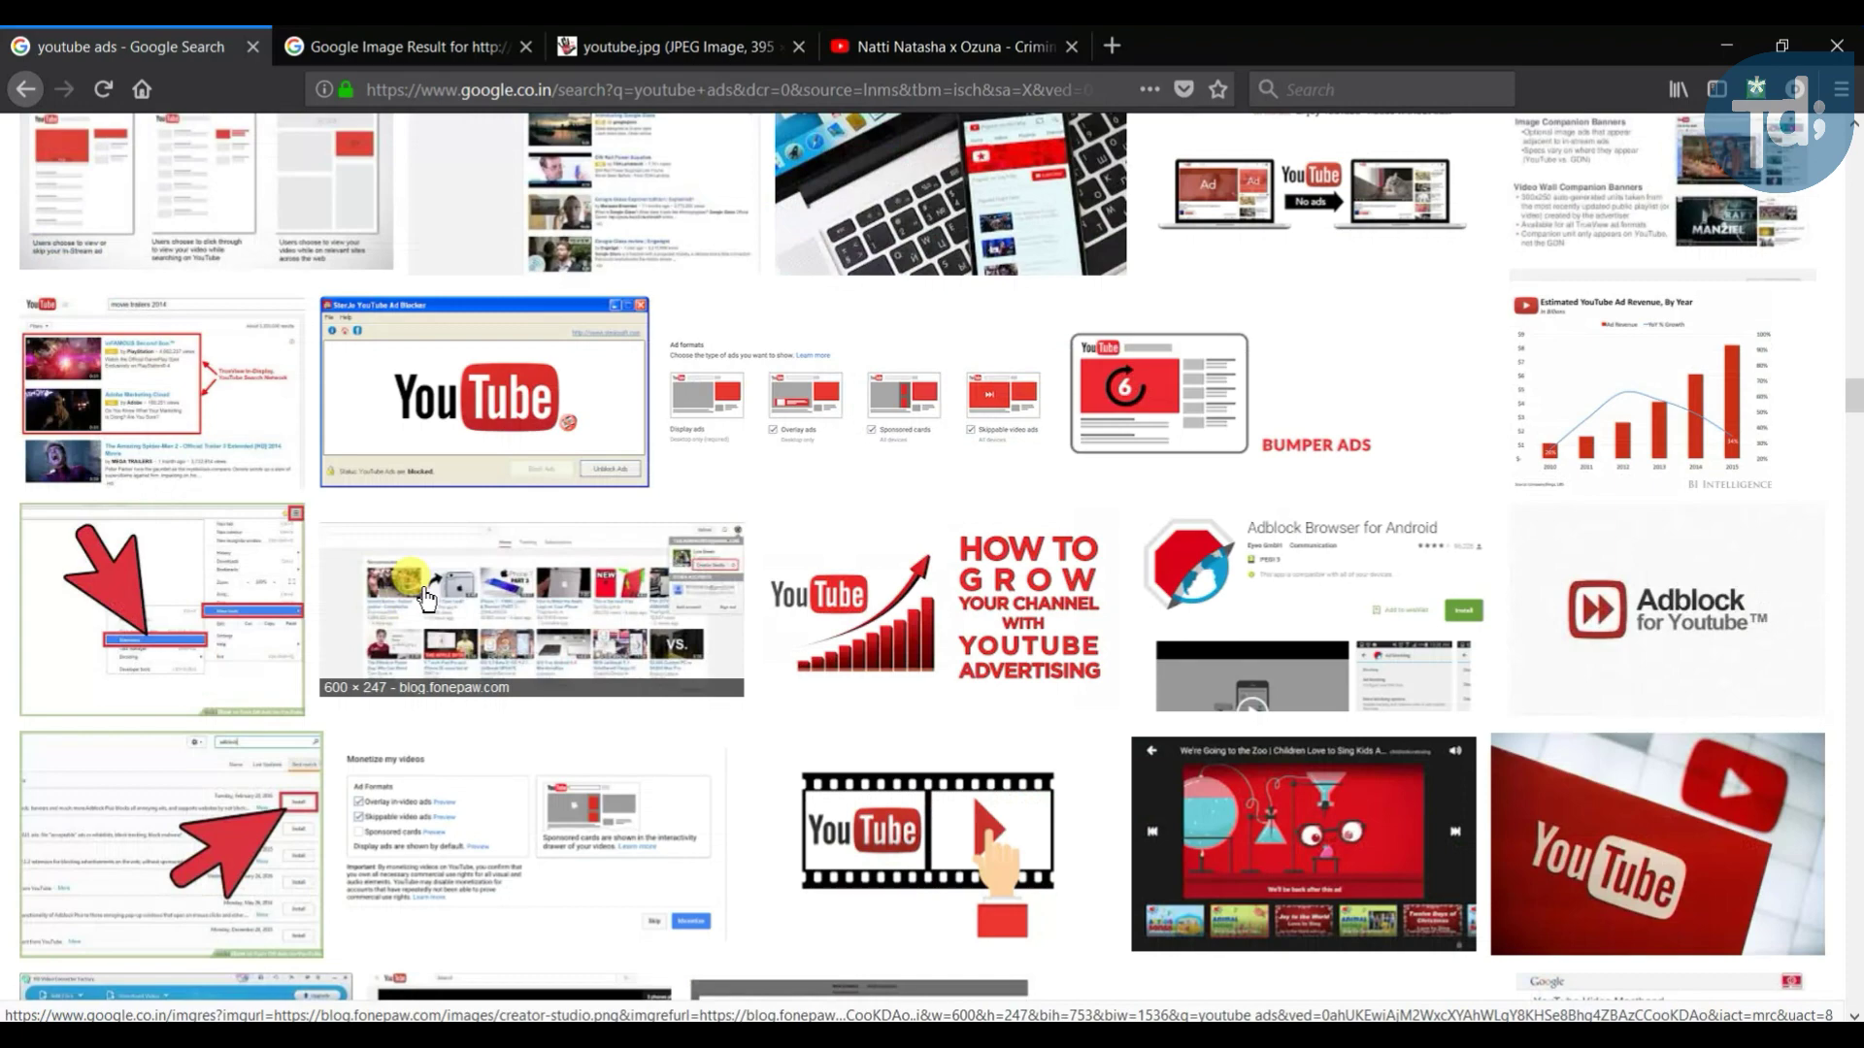
scroll(425, 597, down, 5)
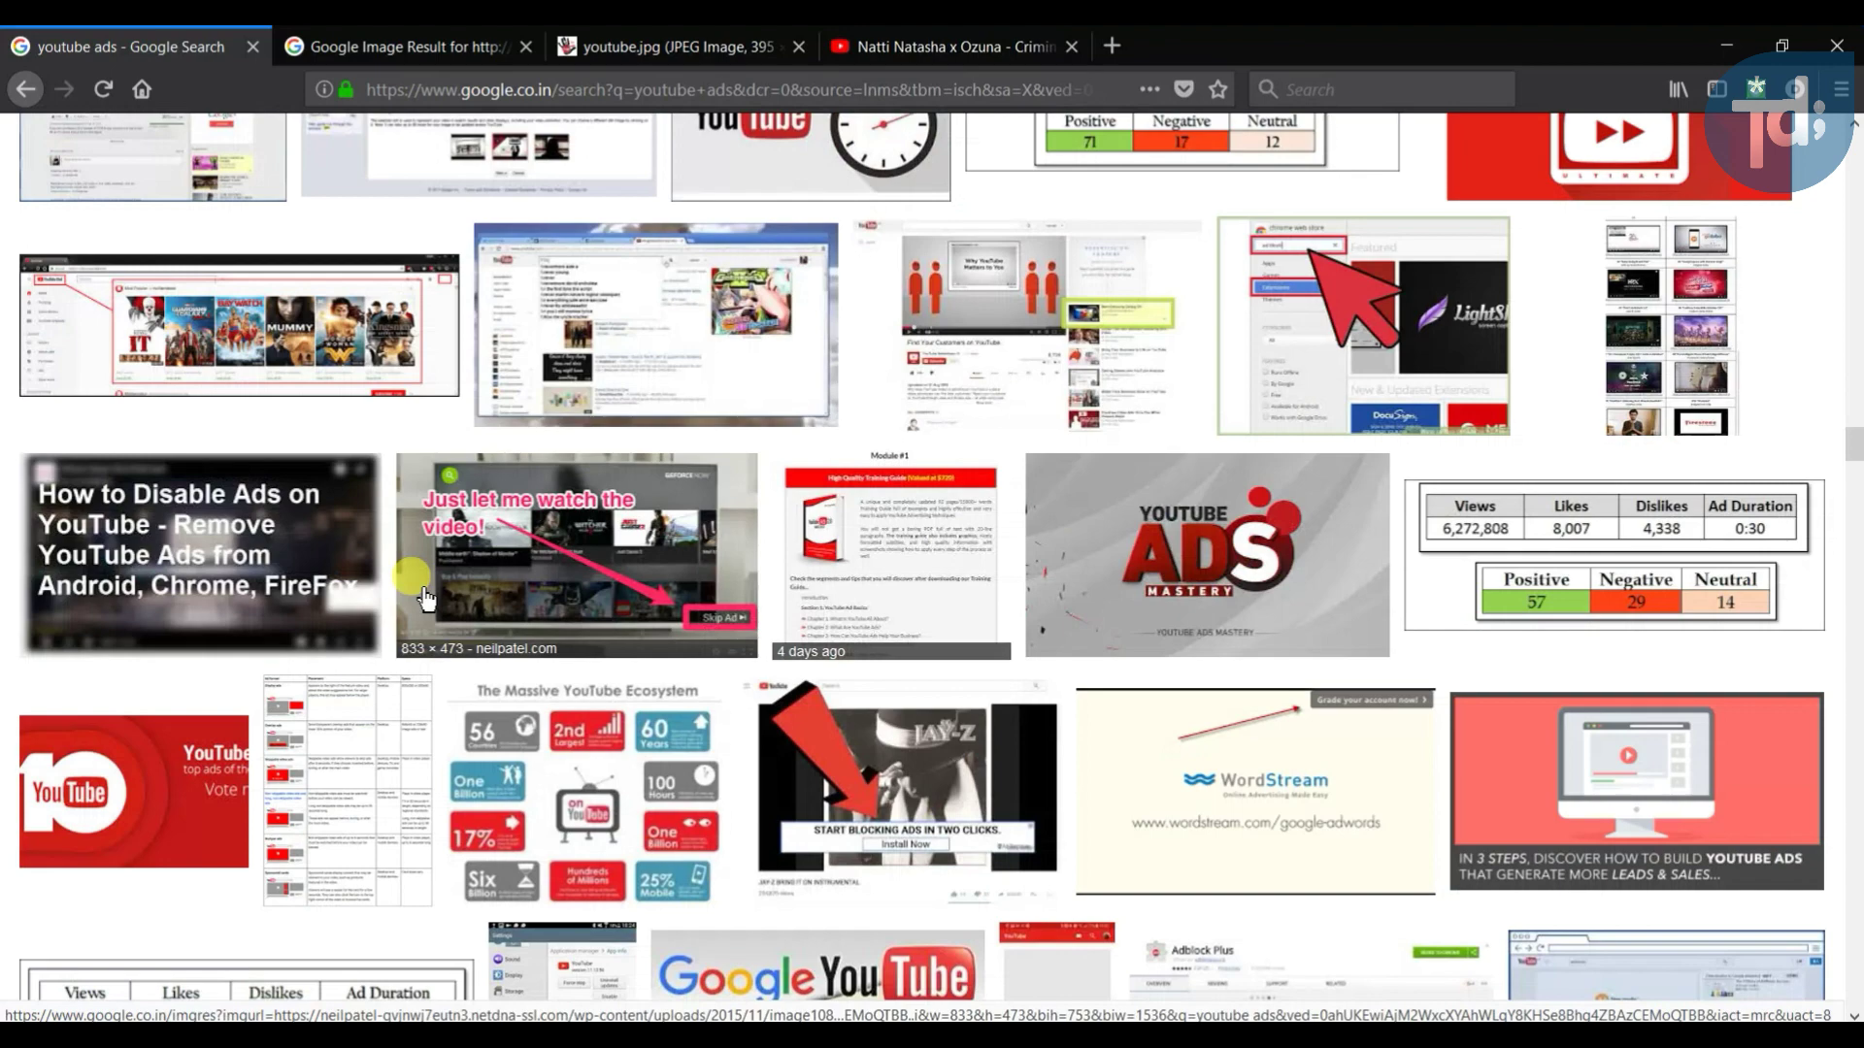
scroll(426, 598, down, 5)
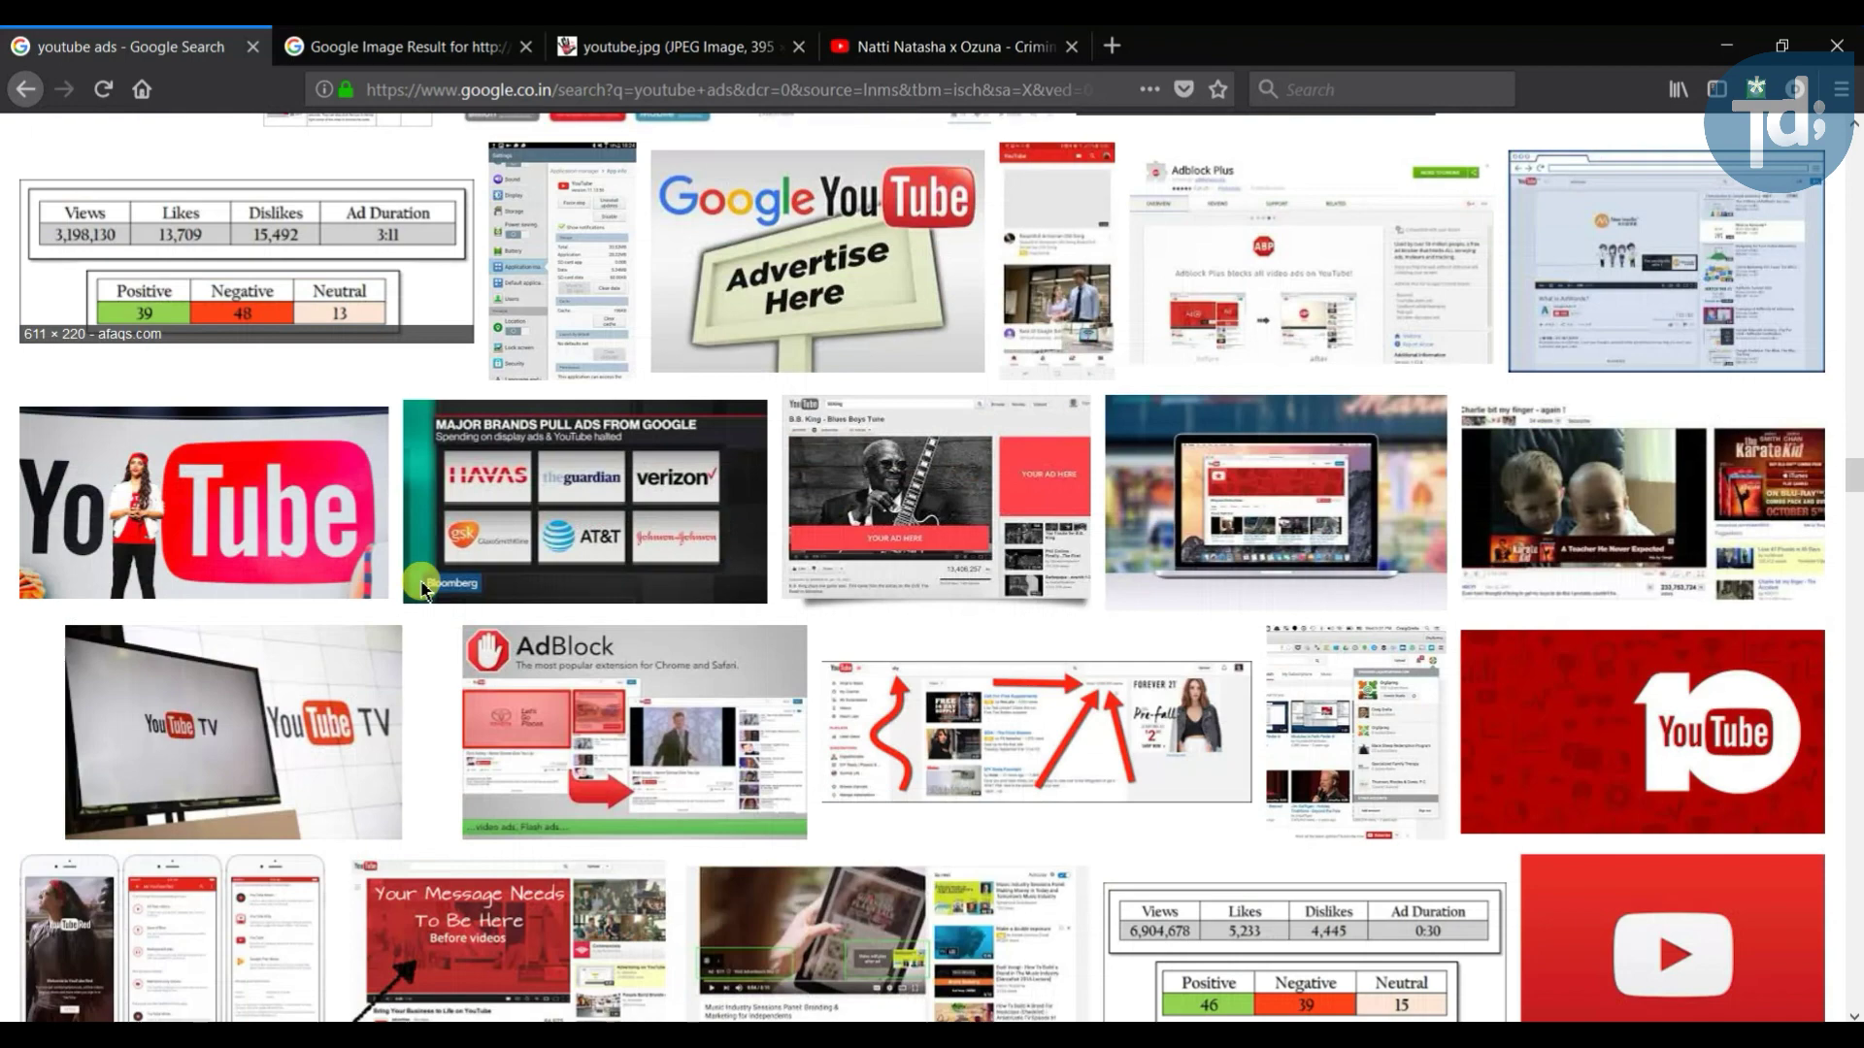
scroll(425, 589, down, 5)
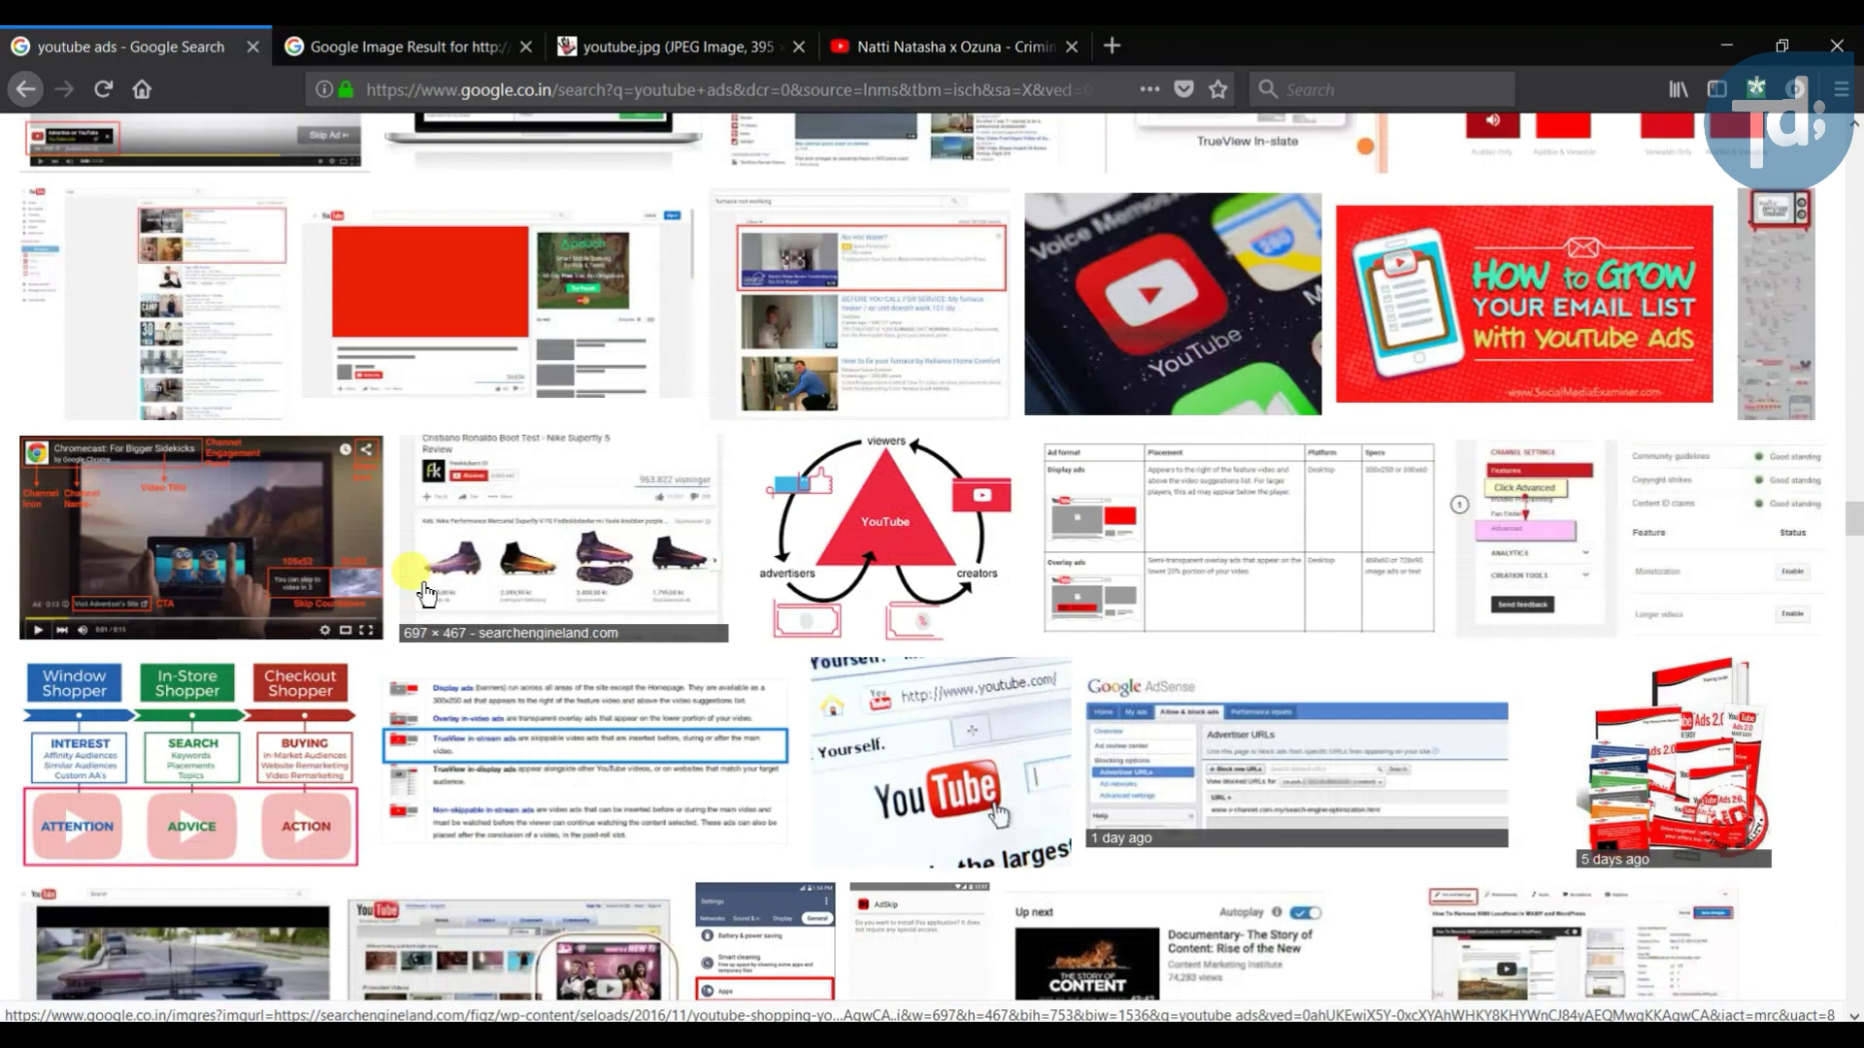
scroll(425, 592, down, 4)
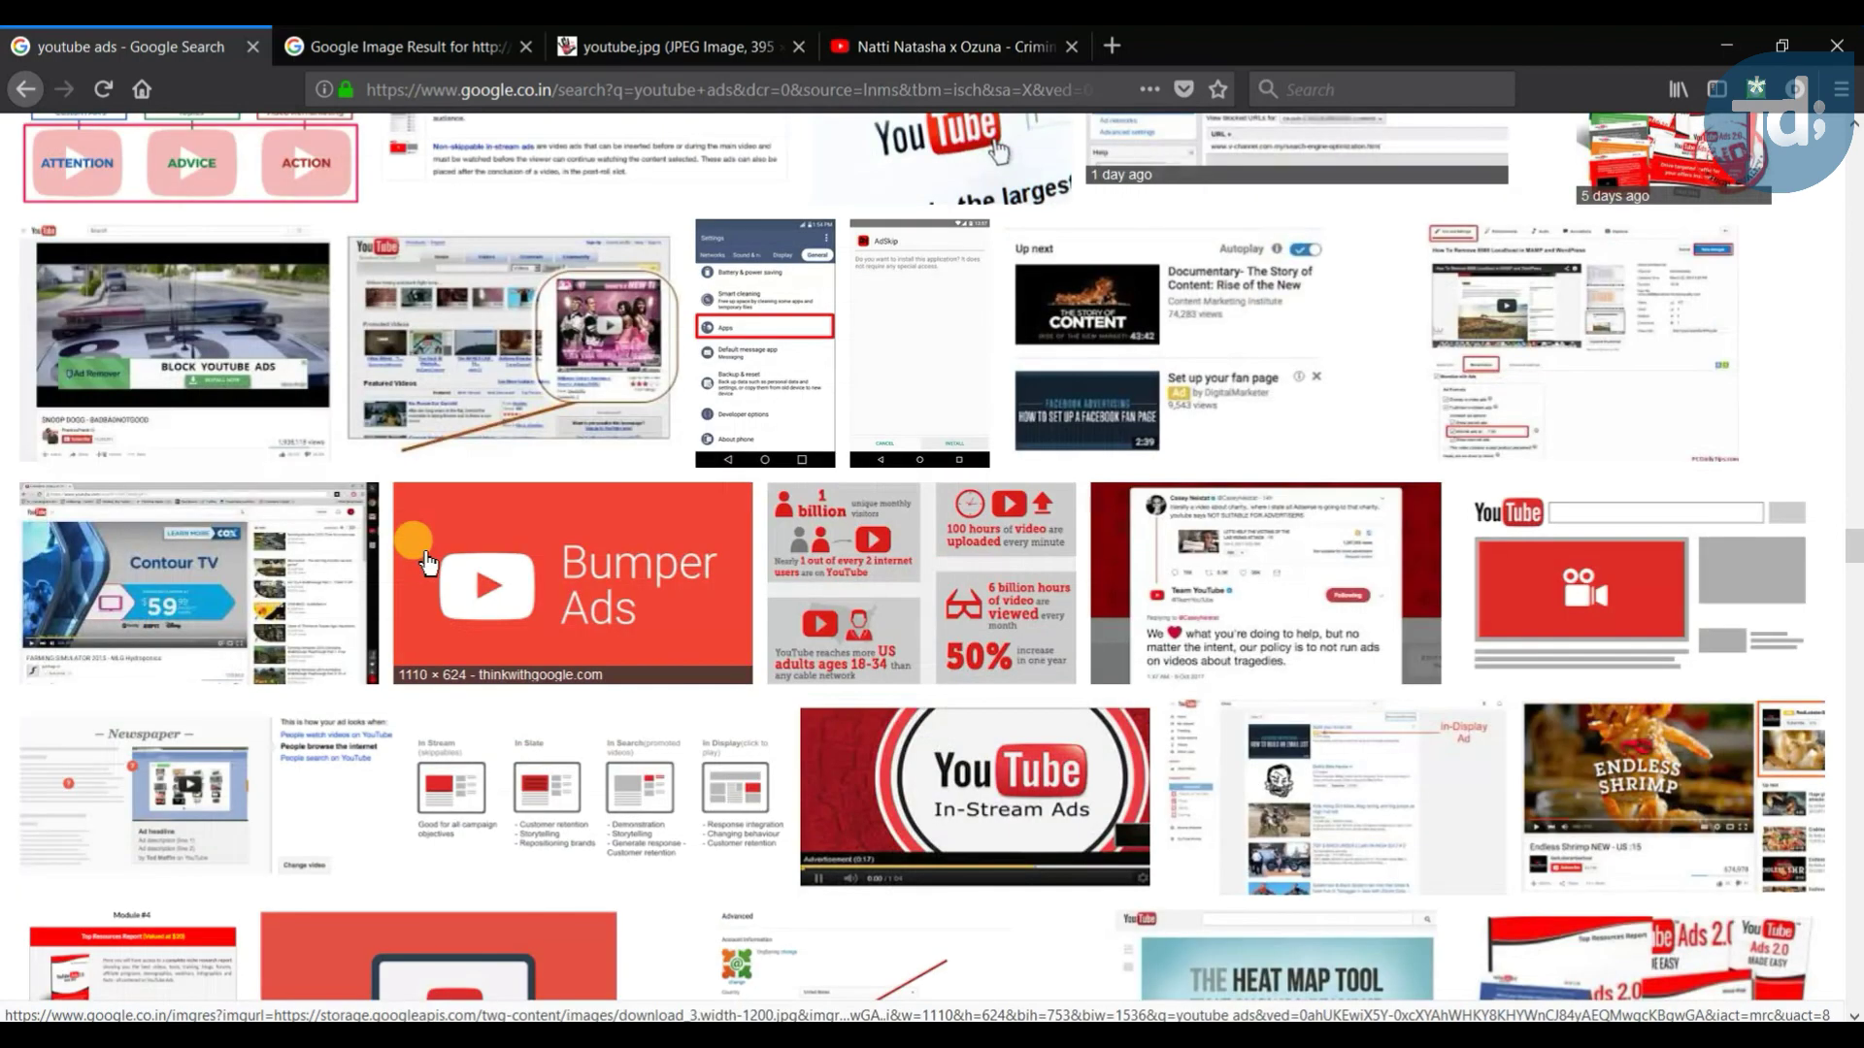
scroll(426, 563, down, 5)
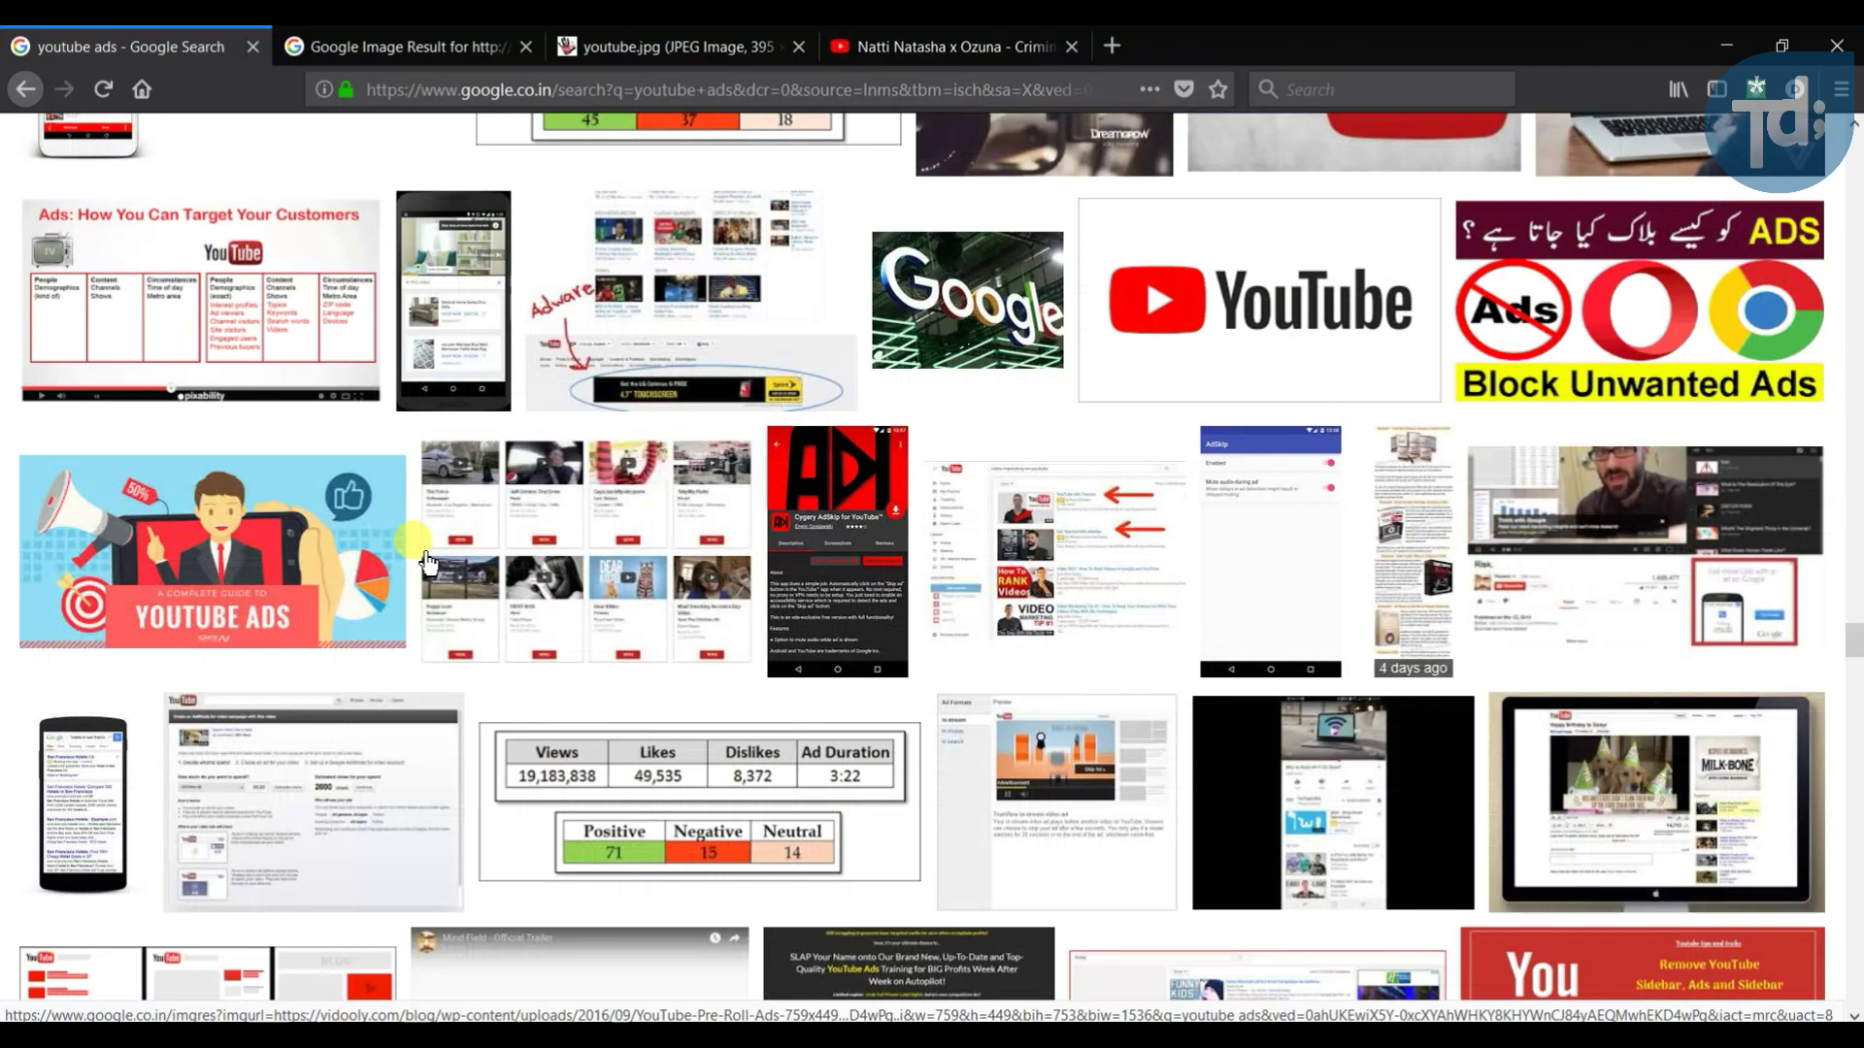
scroll(427, 562, down, 5)
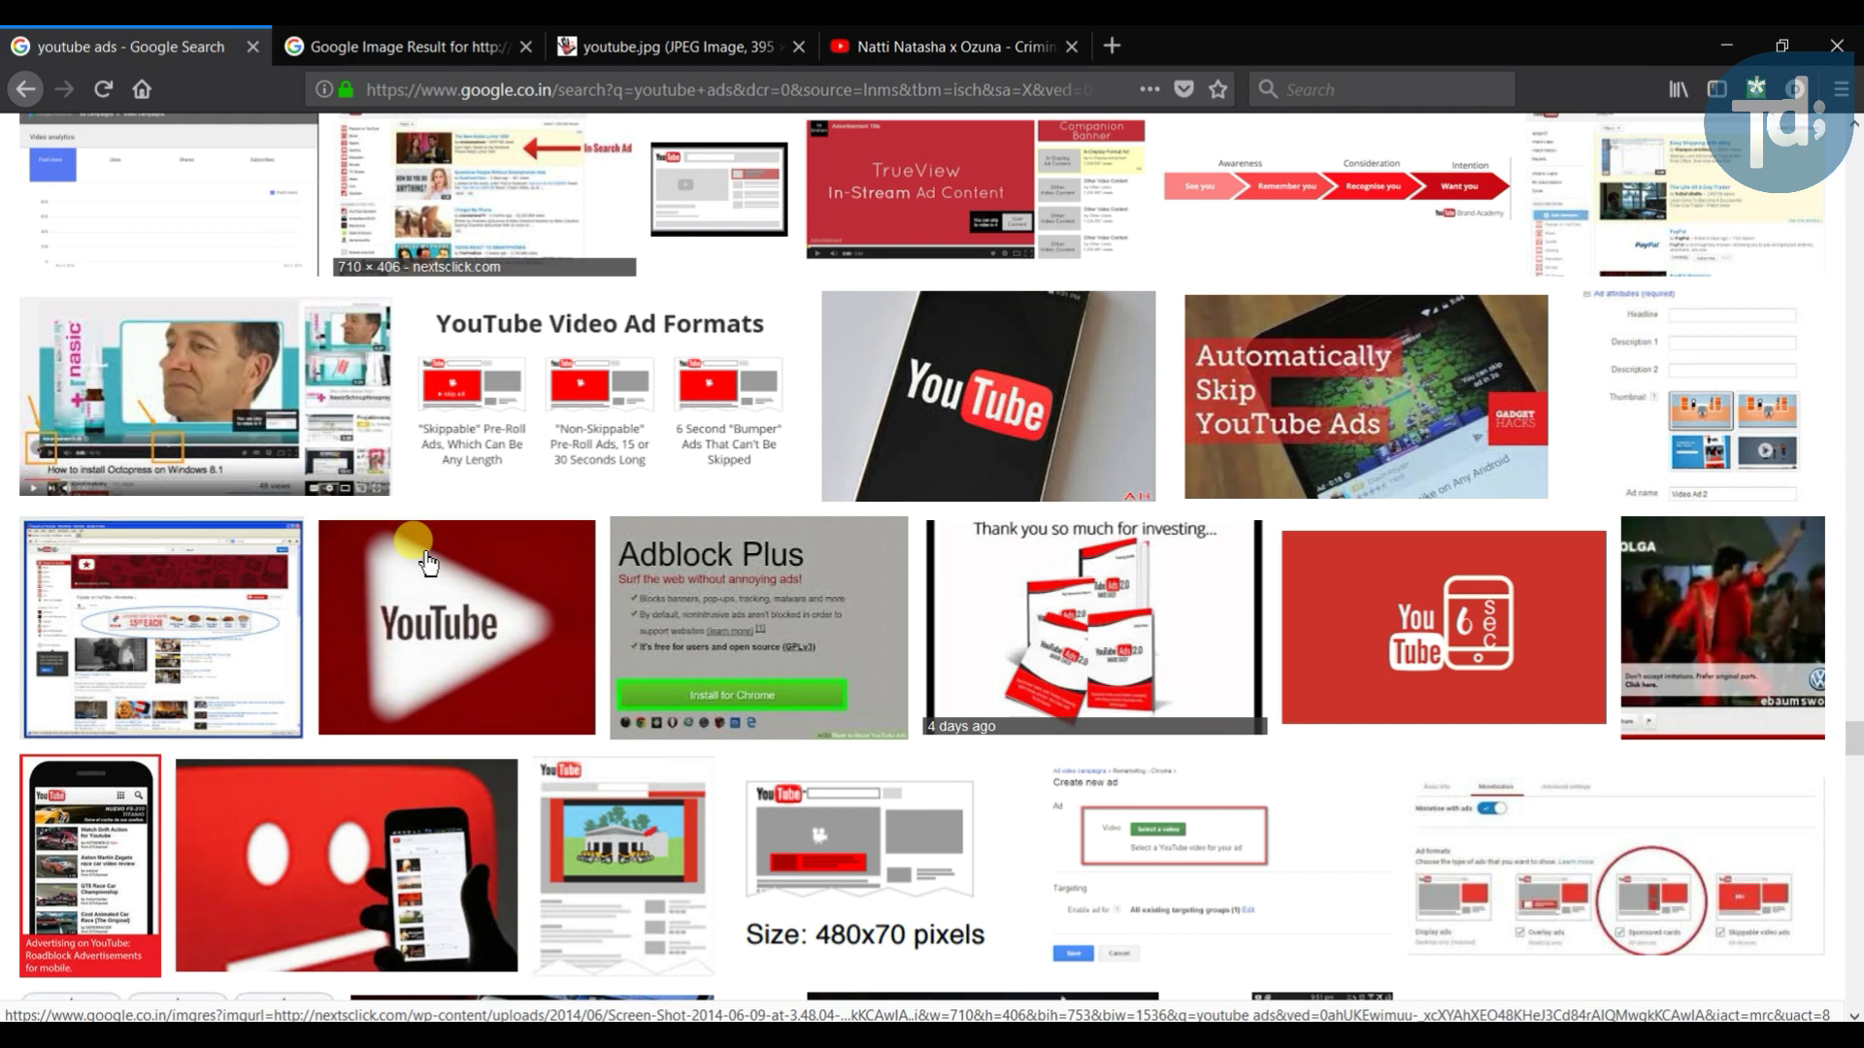
scroll(427, 562, down, 5)
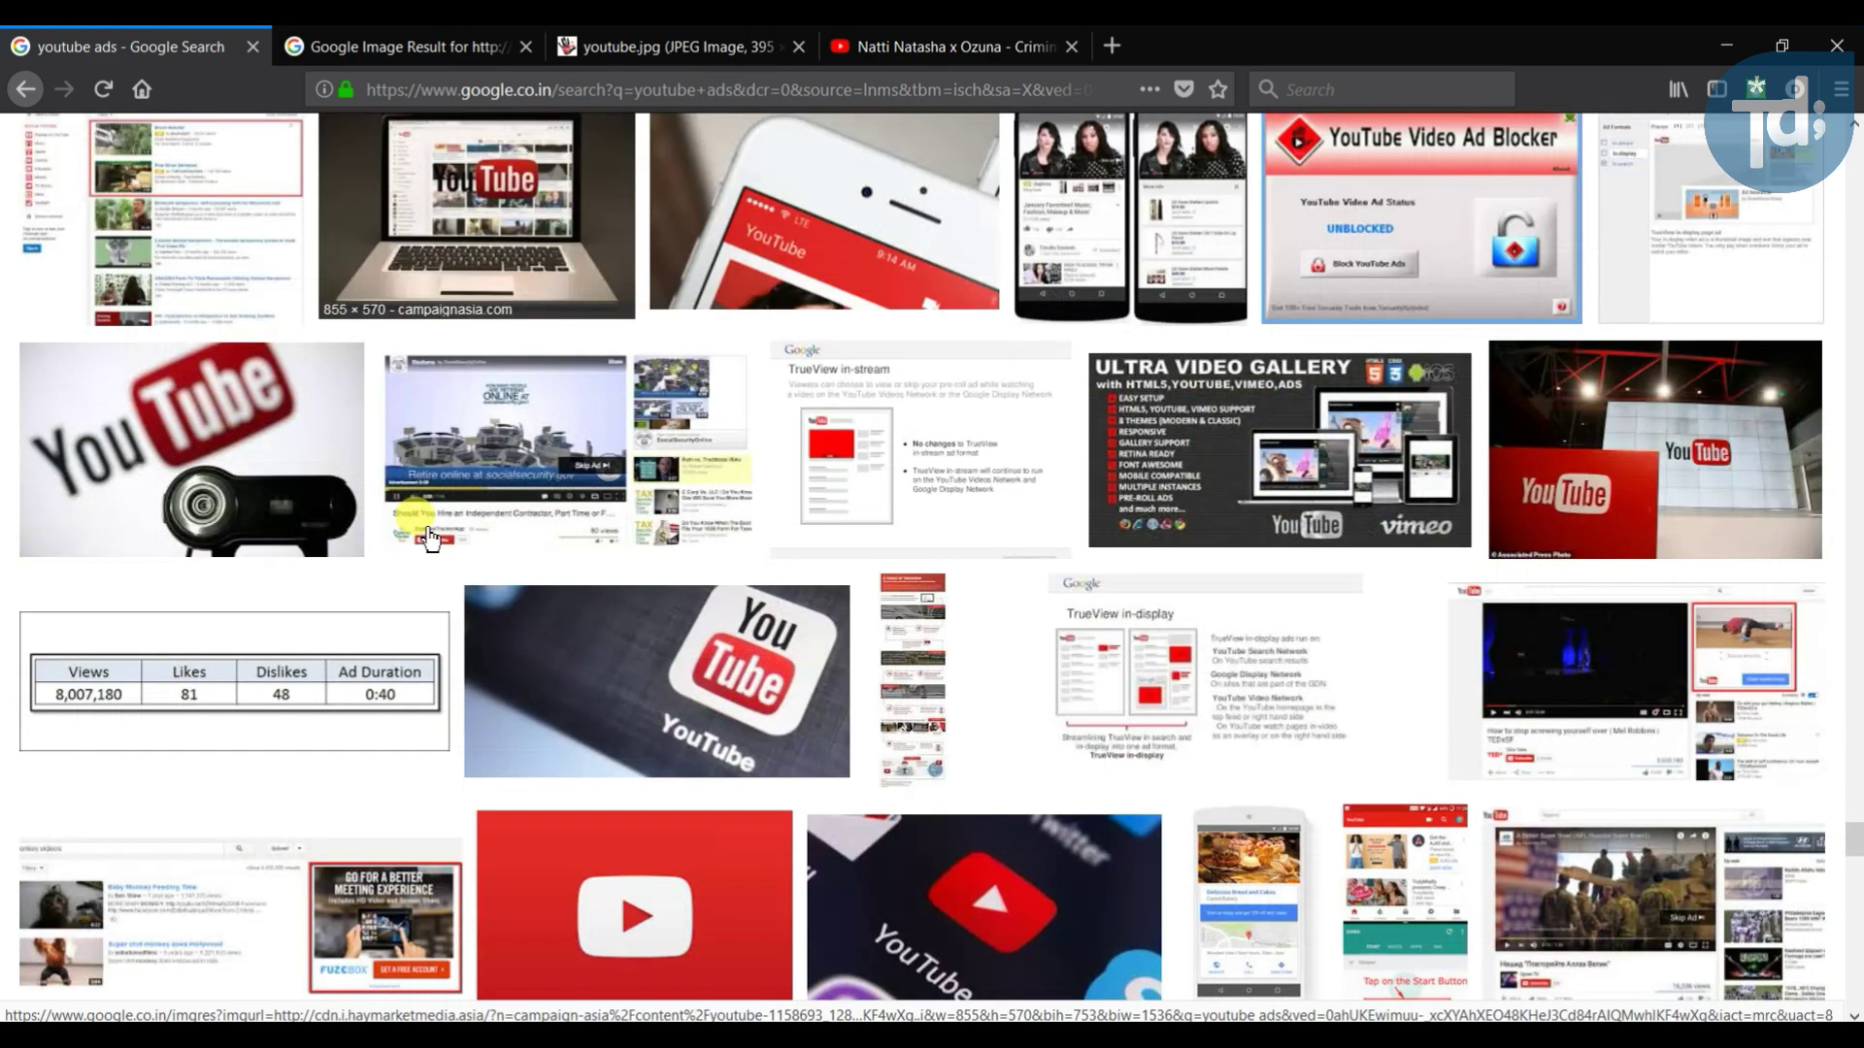
scroll(430, 540, down, 5)
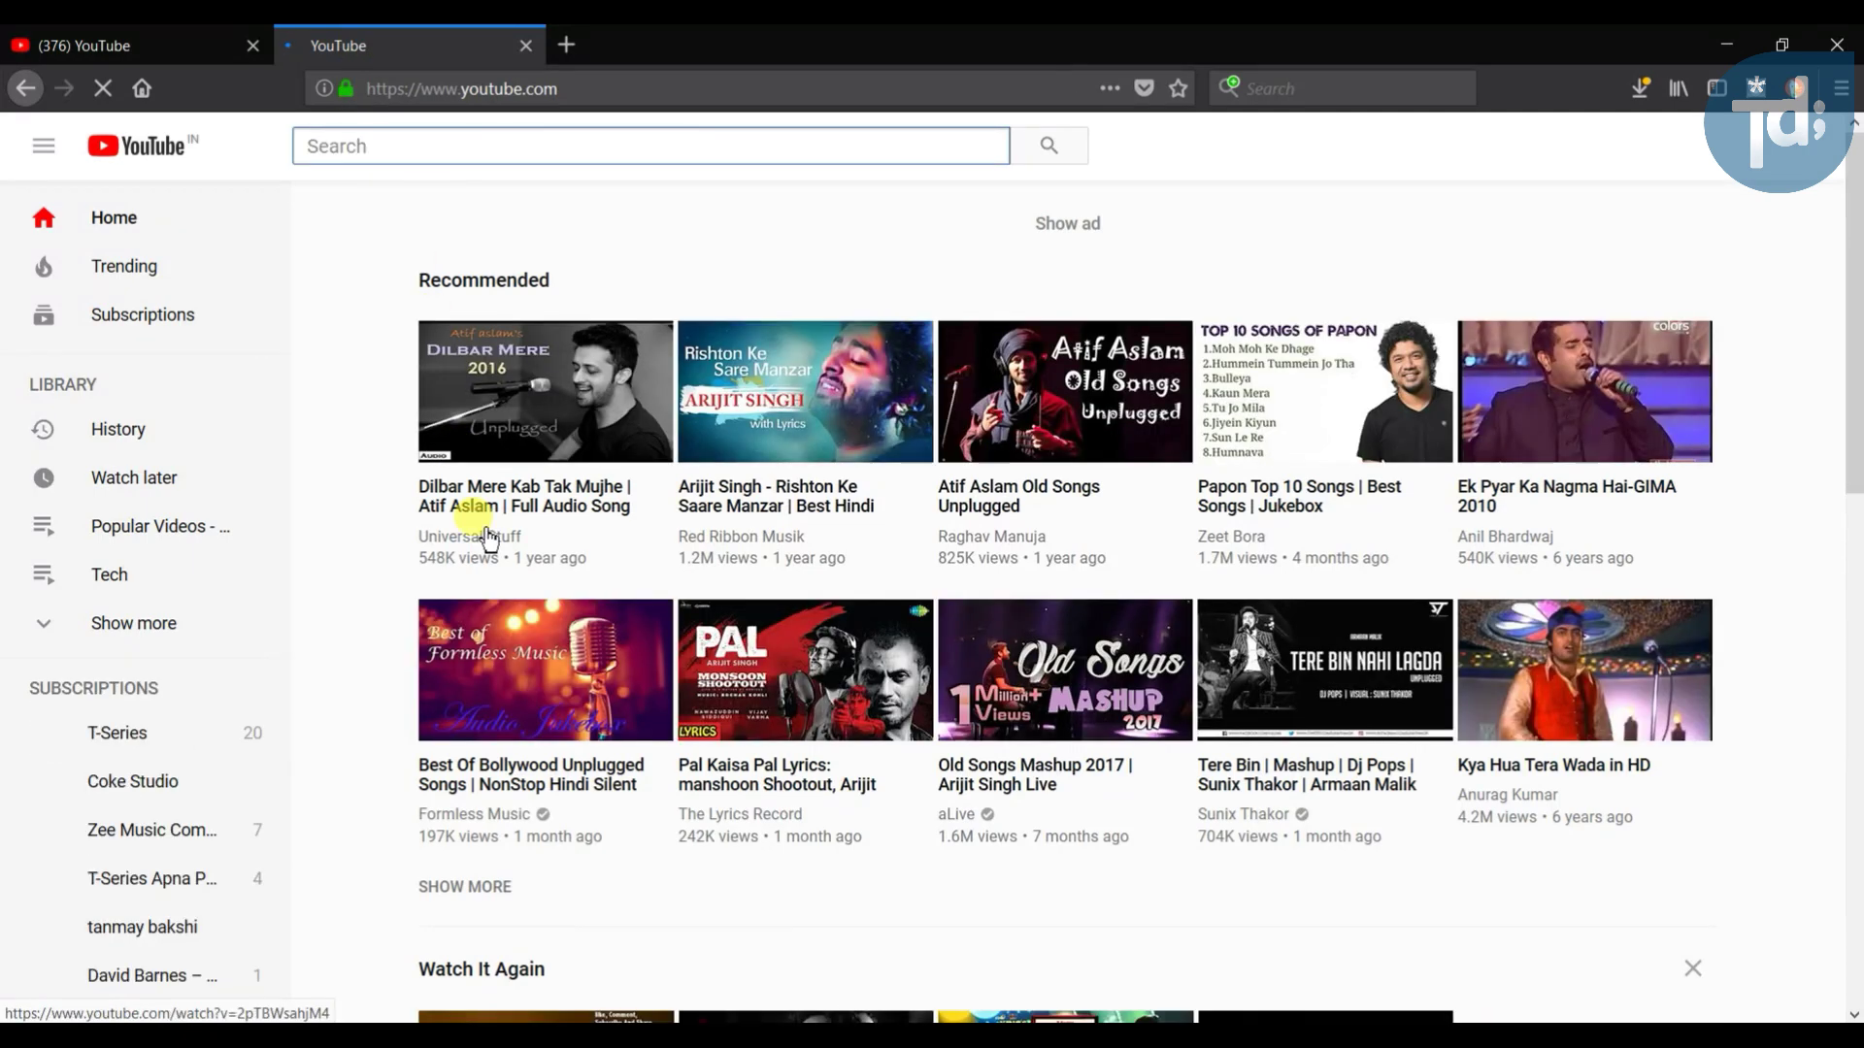
scroll(536, 583, down, 2)
scroll(539, 587, down, 2)
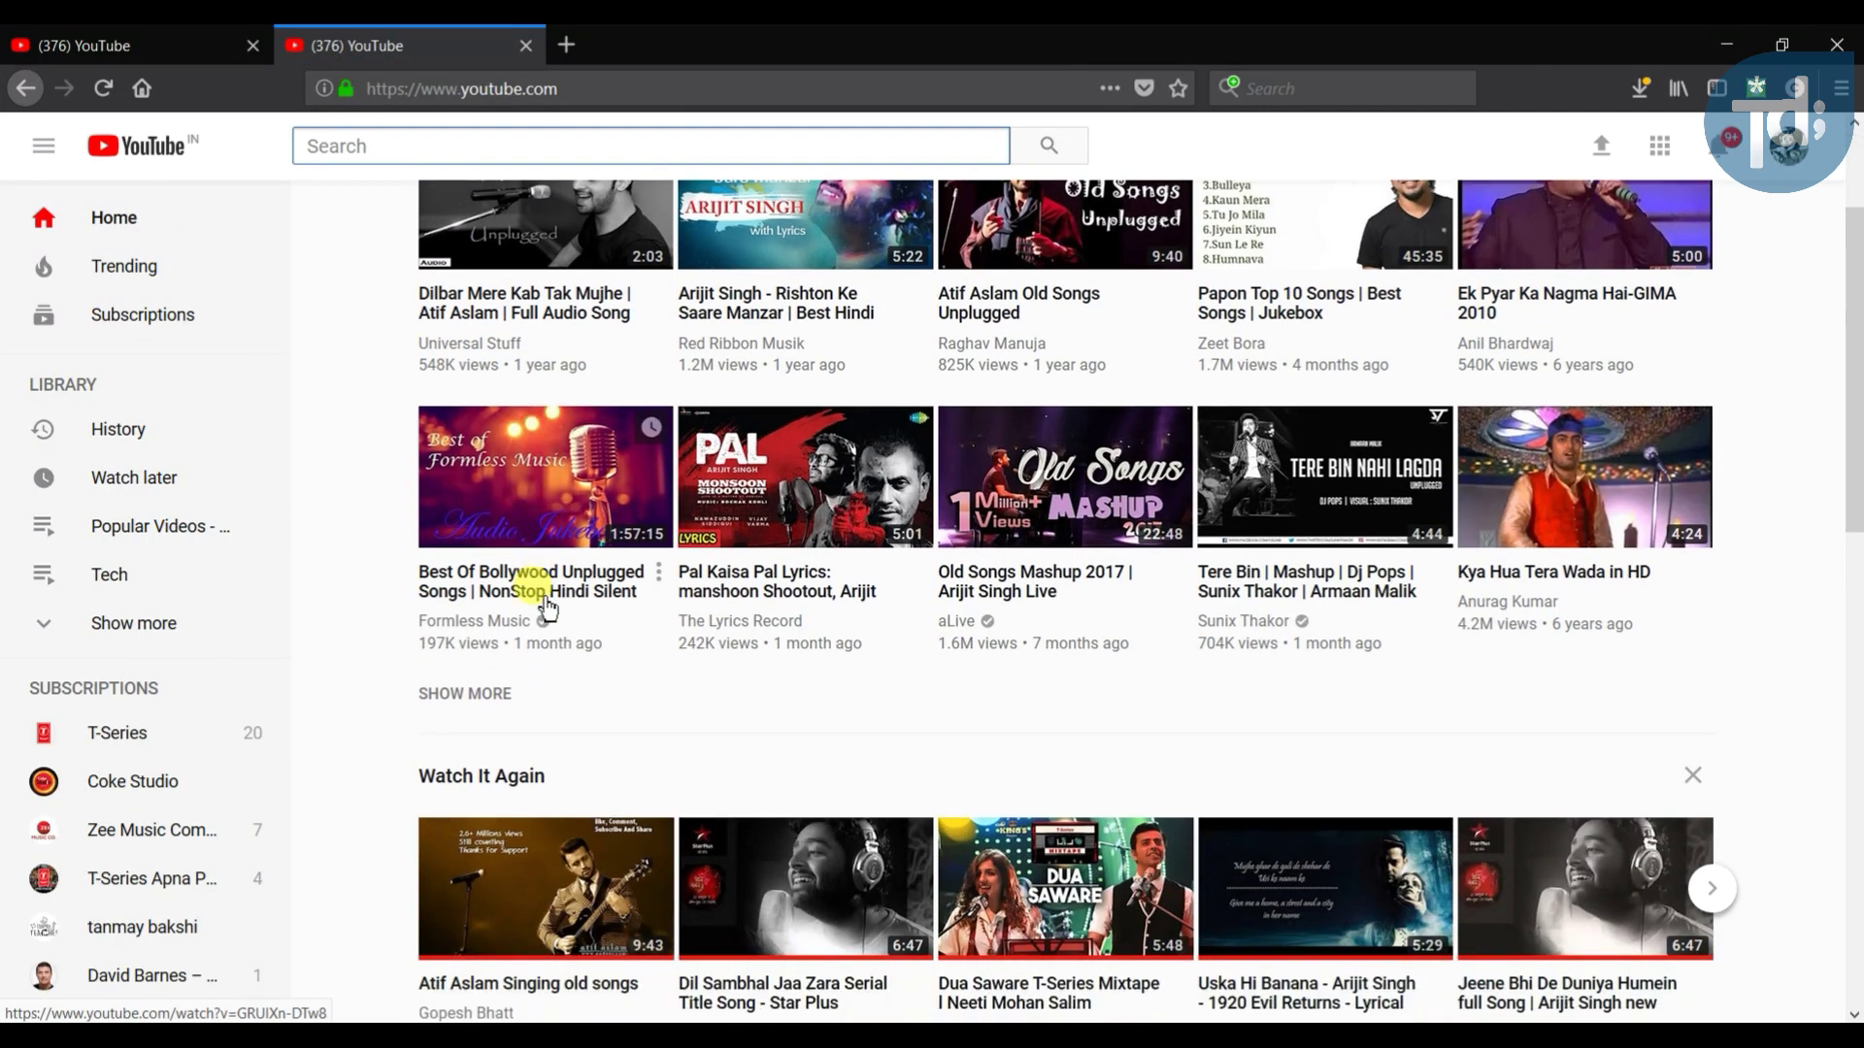
scroll(542, 593, down, 1)
scroll(541, 593, down, 3)
scroll(542, 592, down, 2)
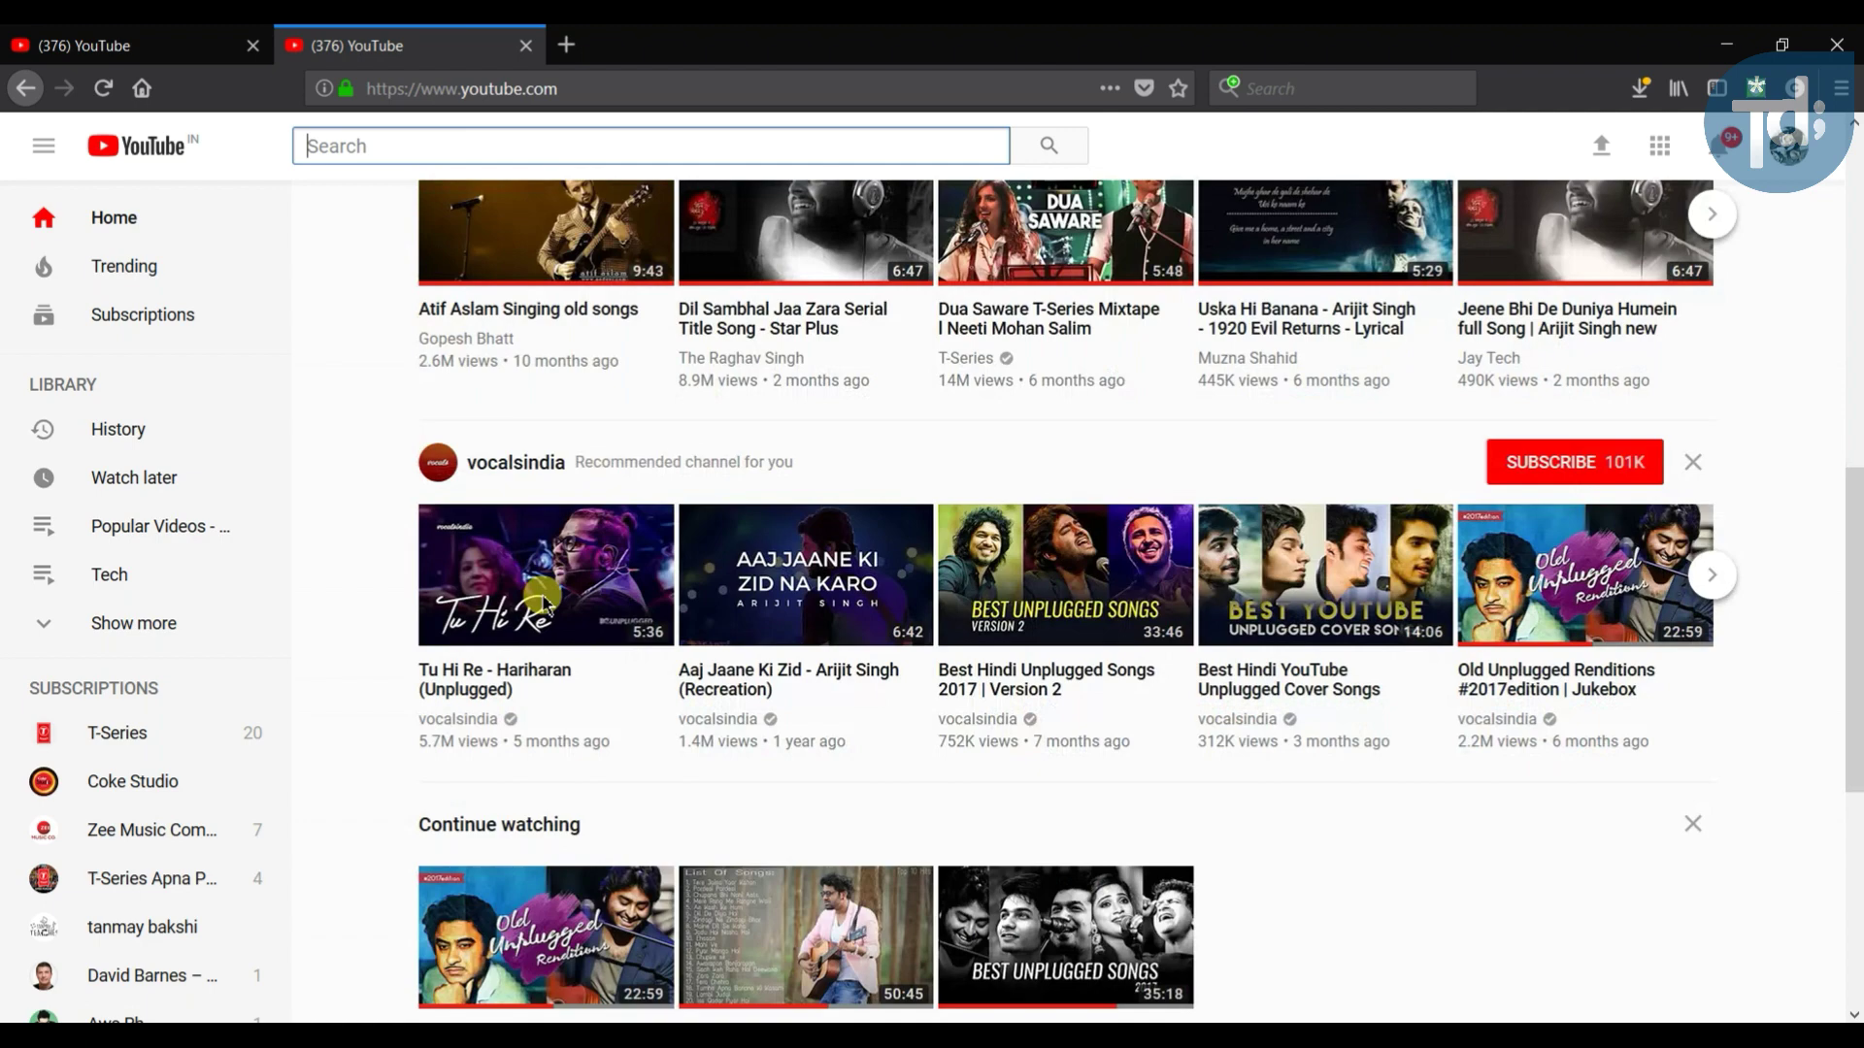
scroll(546, 603, down, 5)
scroll(541, 594, up, 8)
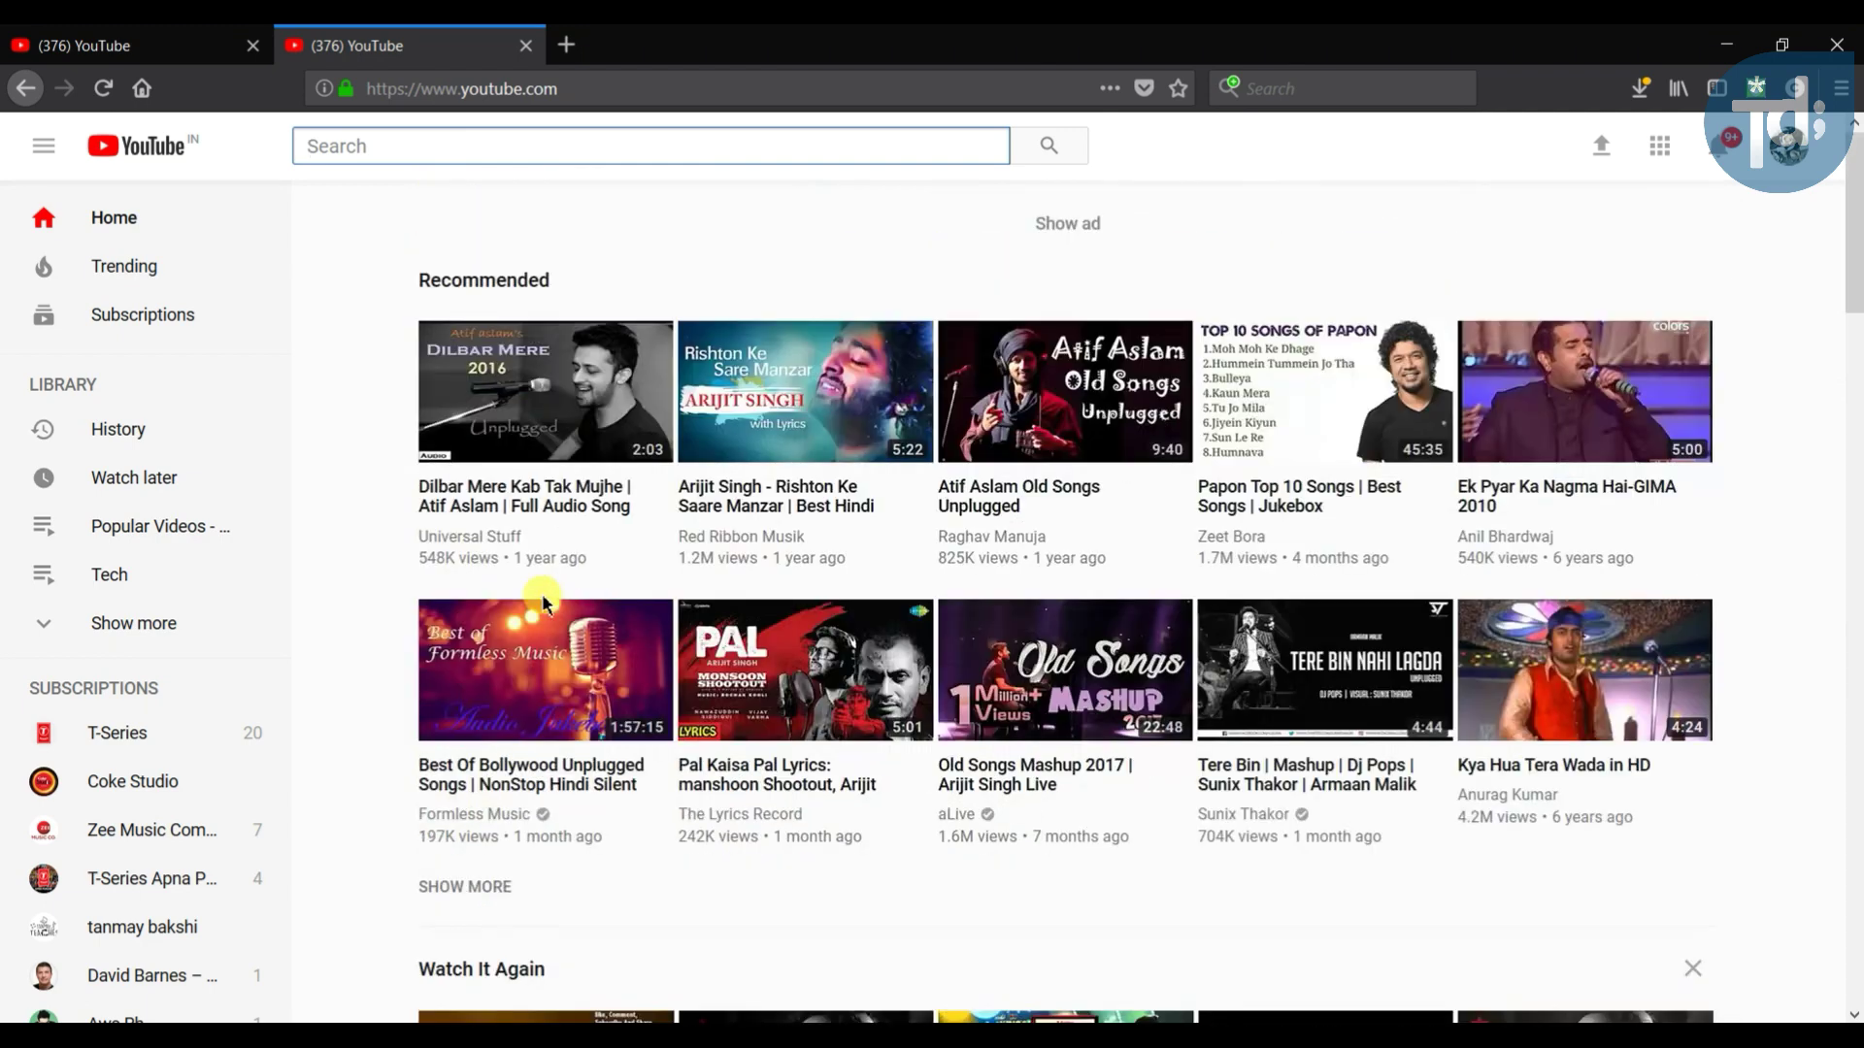
text(so)
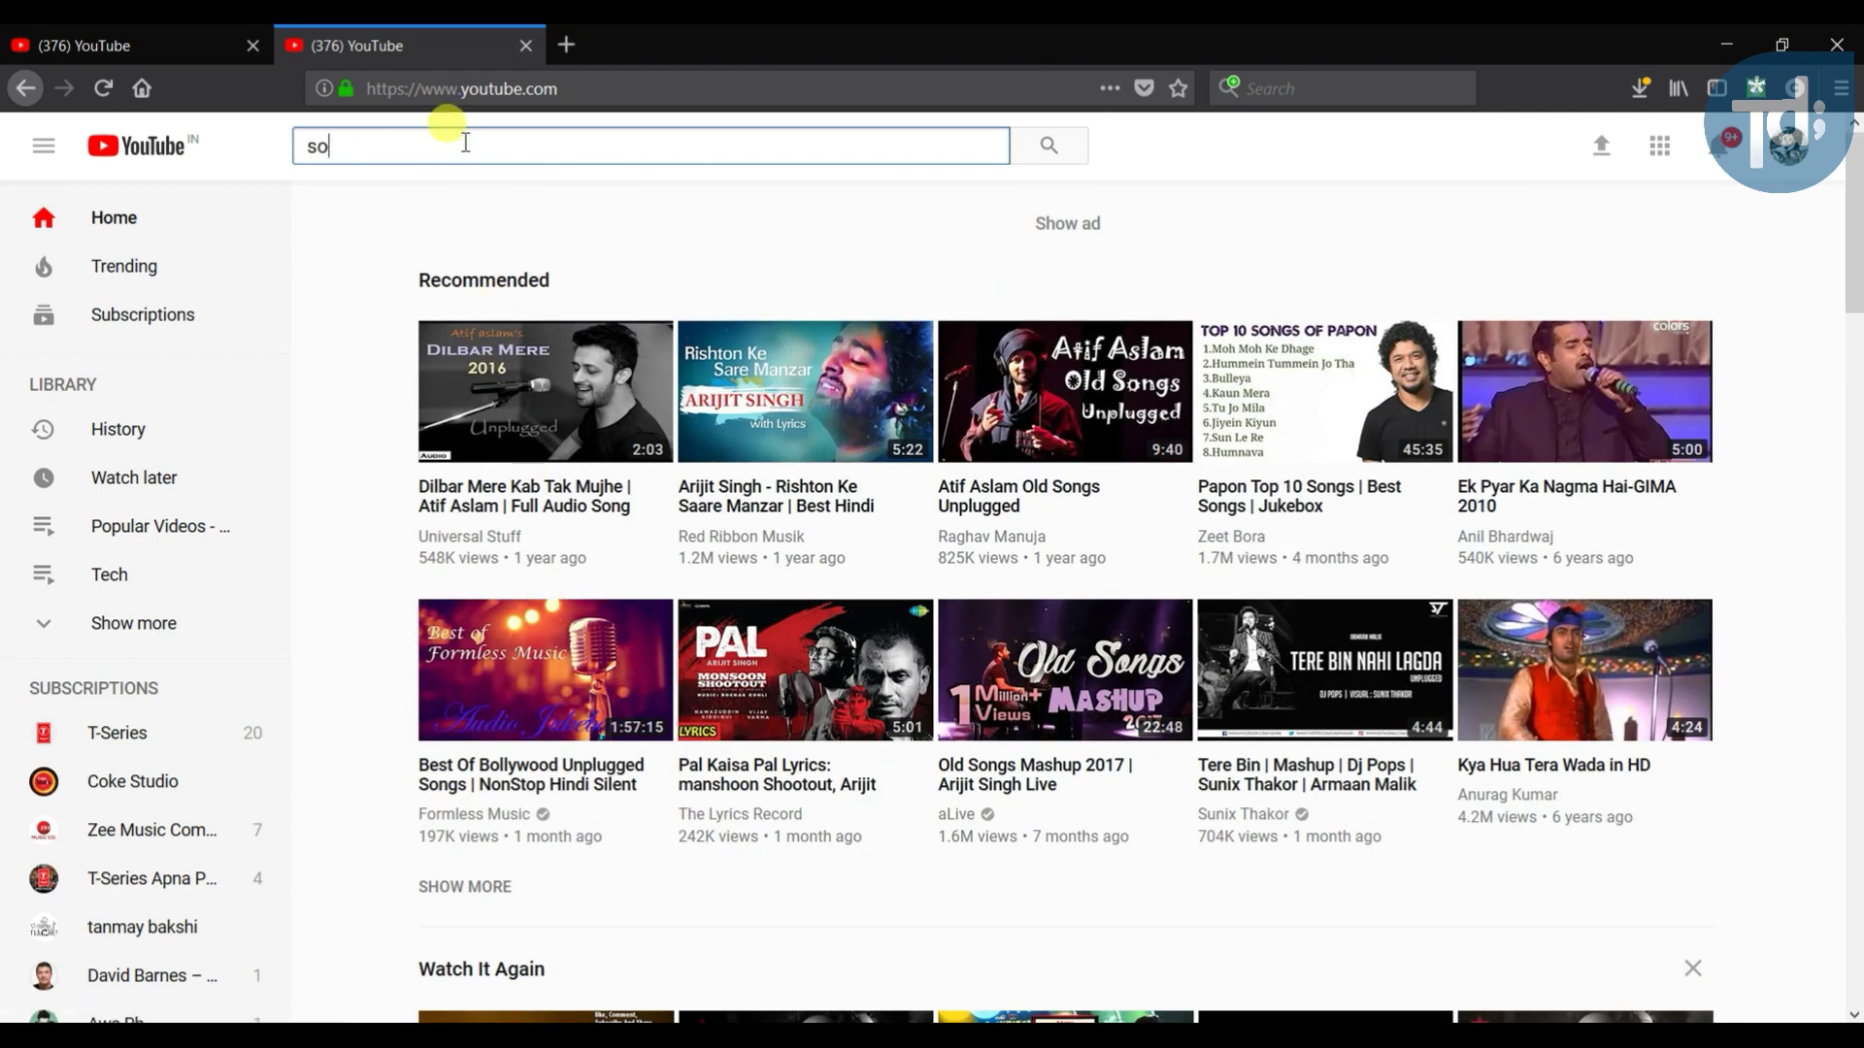
text(n of sa)
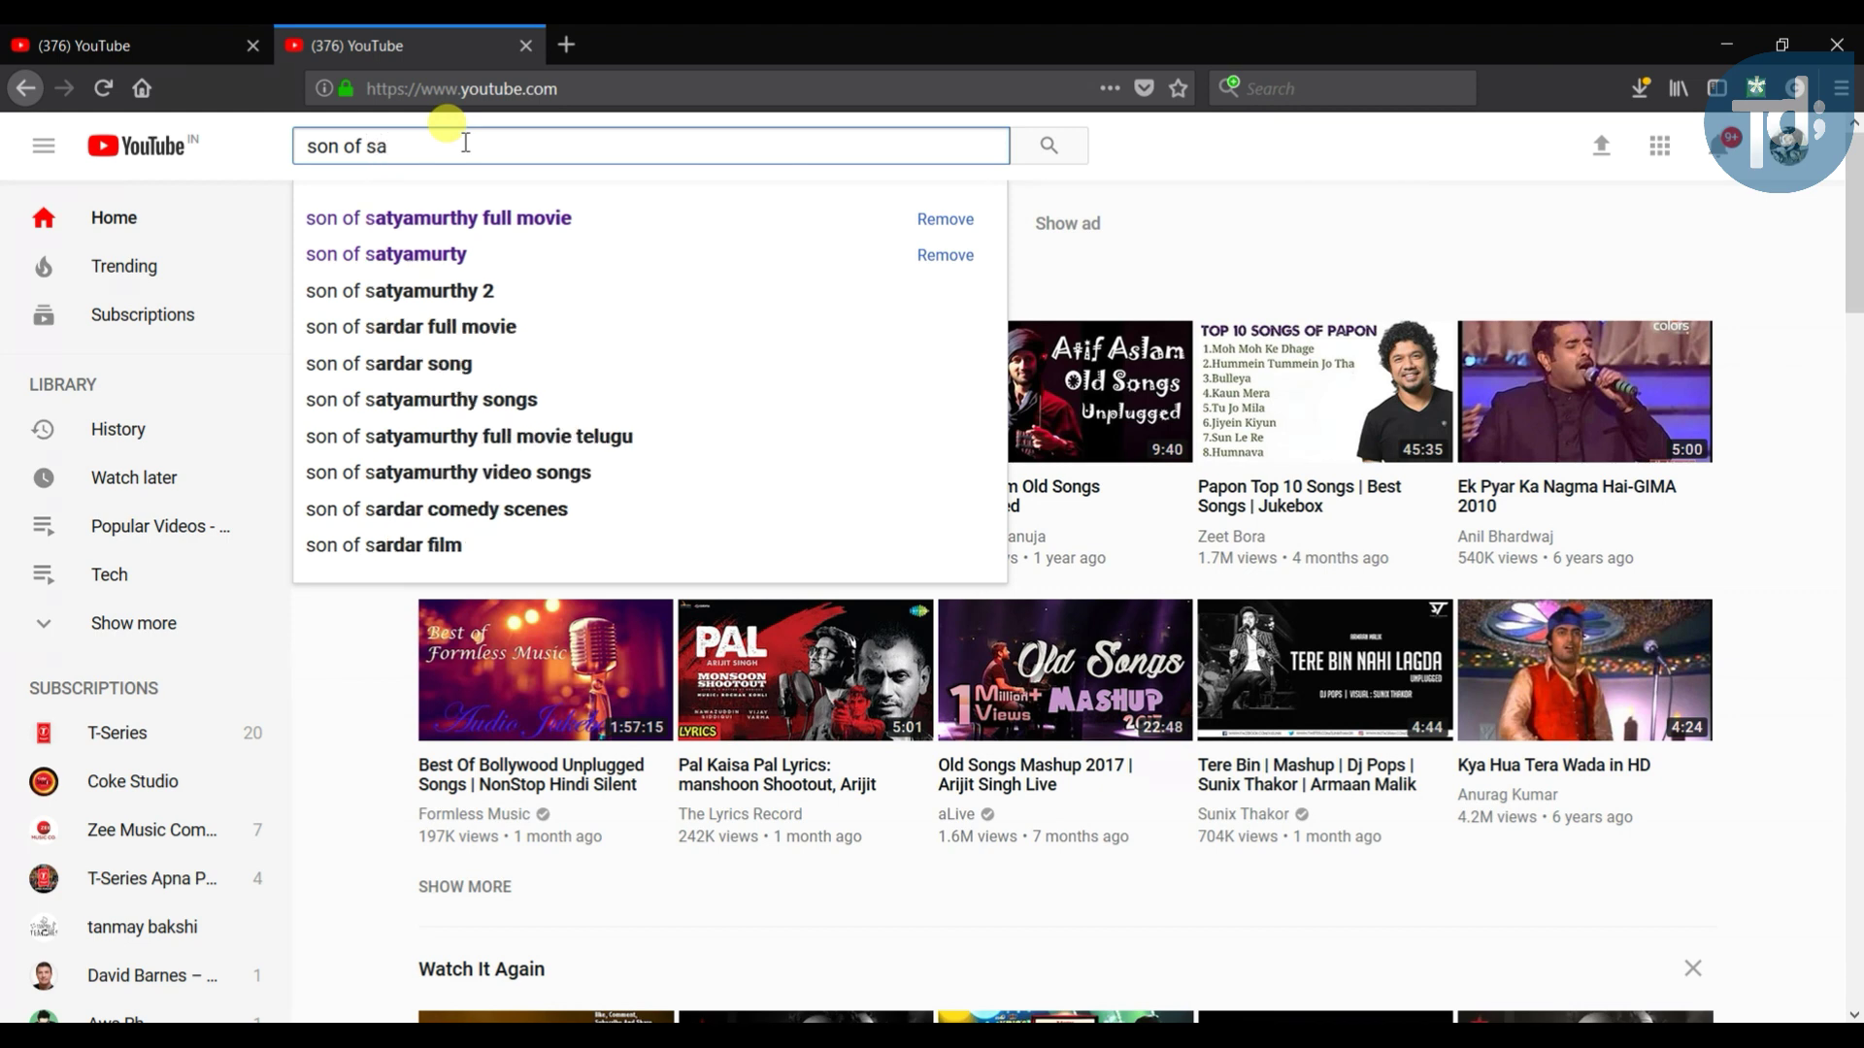
text(t)
Search YouTube for the suggested 'son of satyamurthy full movie'
key(Down)
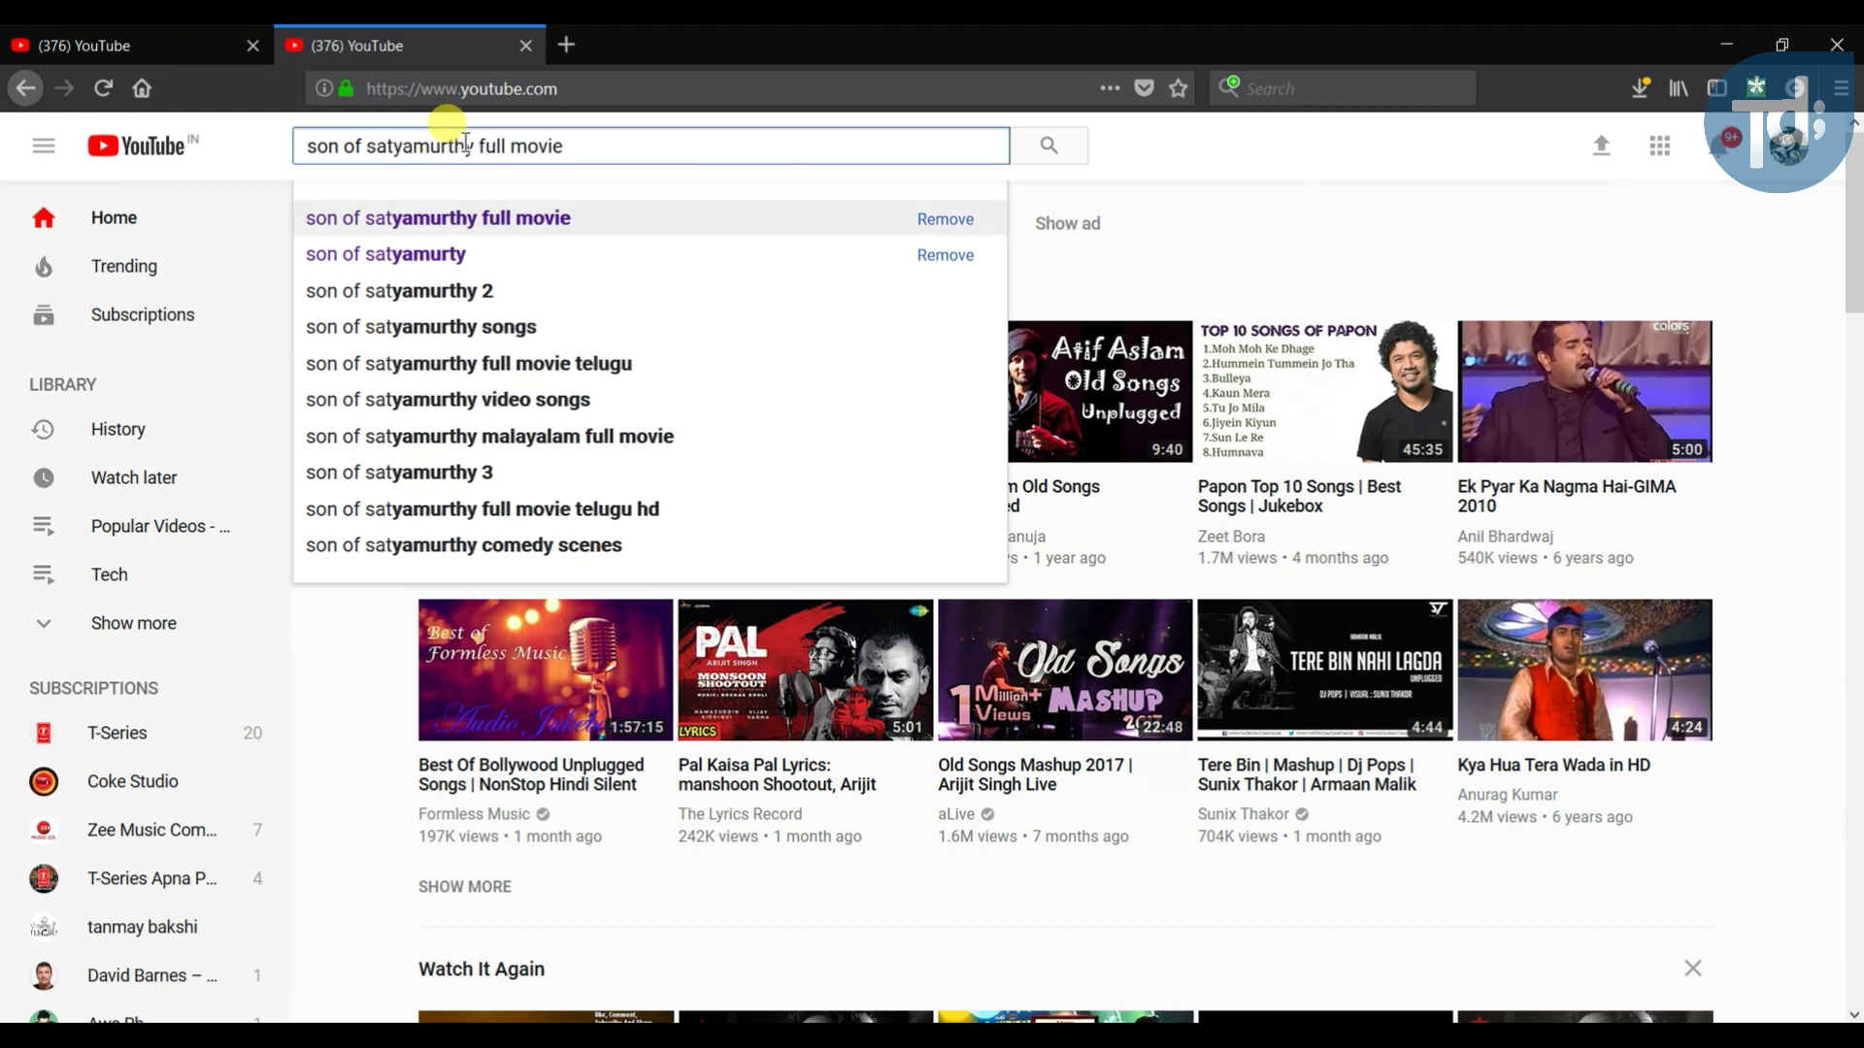
key(Return)
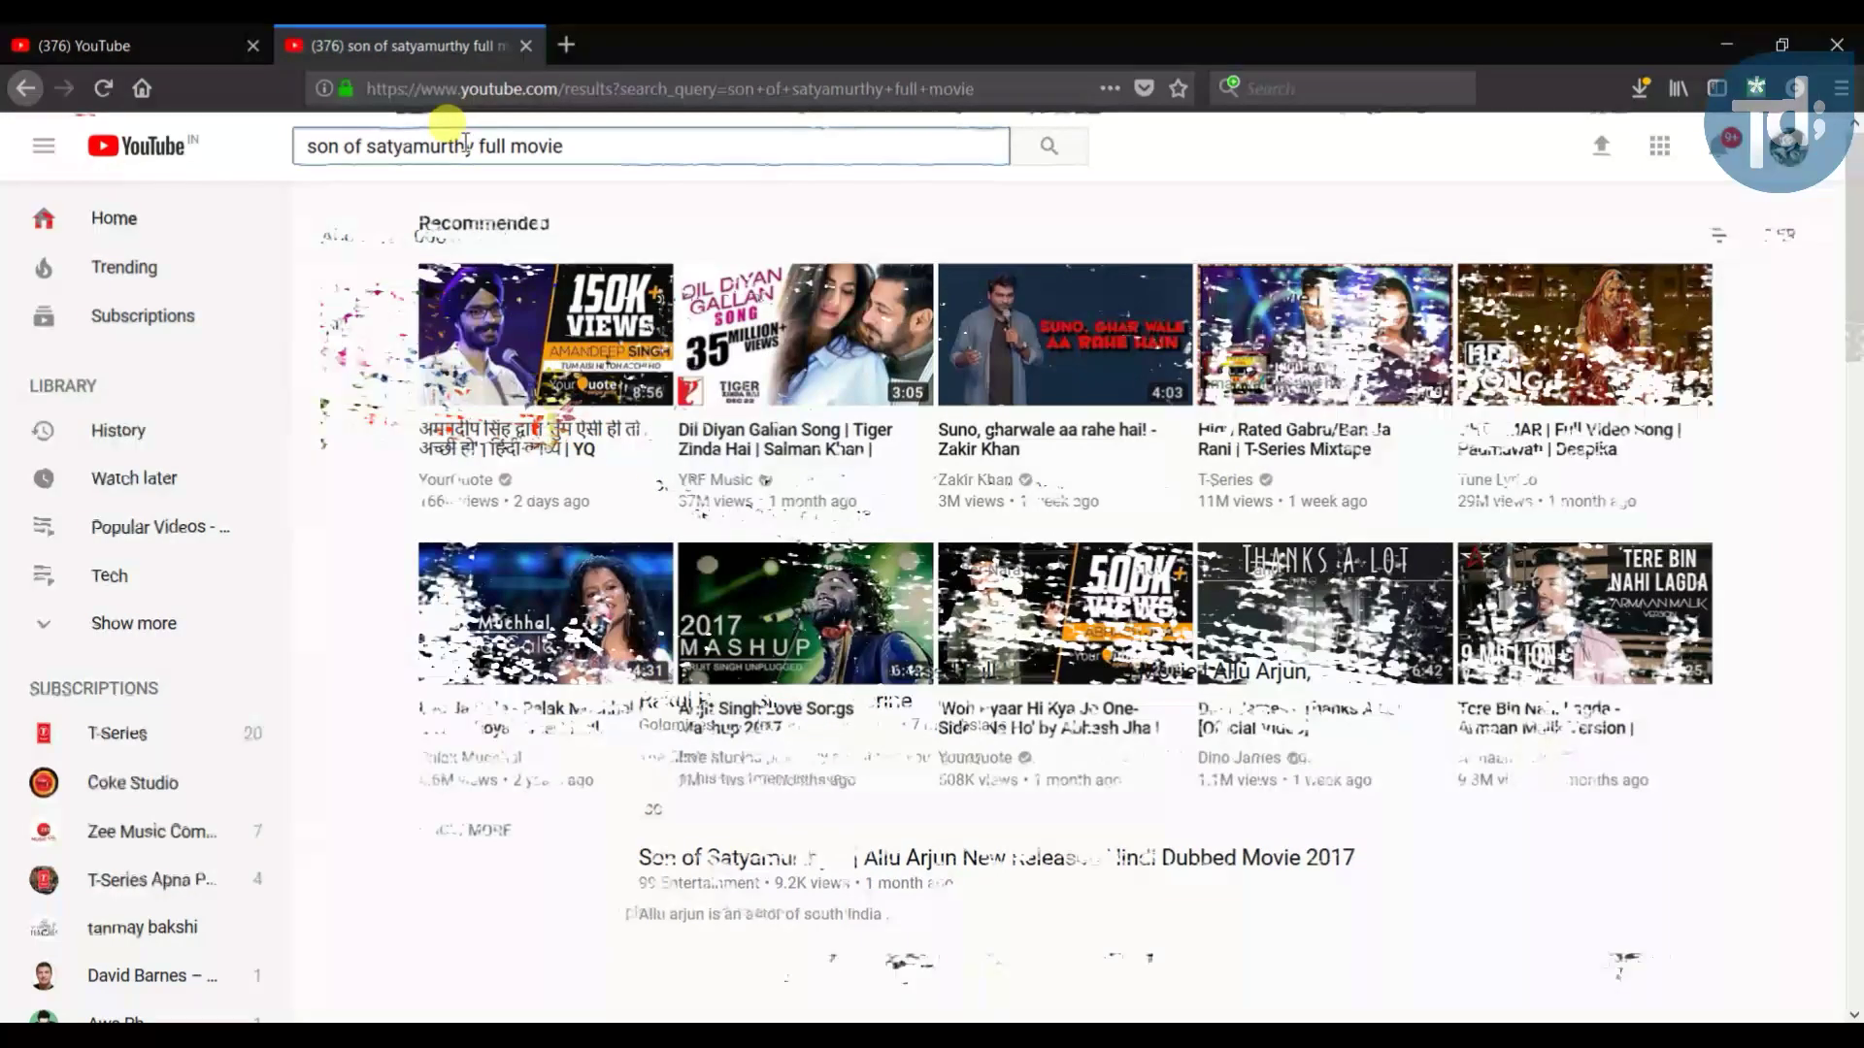
Open the top result, the 2016 Hindi-dubbed Son of Satyamurthy movie, in a background tab
click(369, 49)
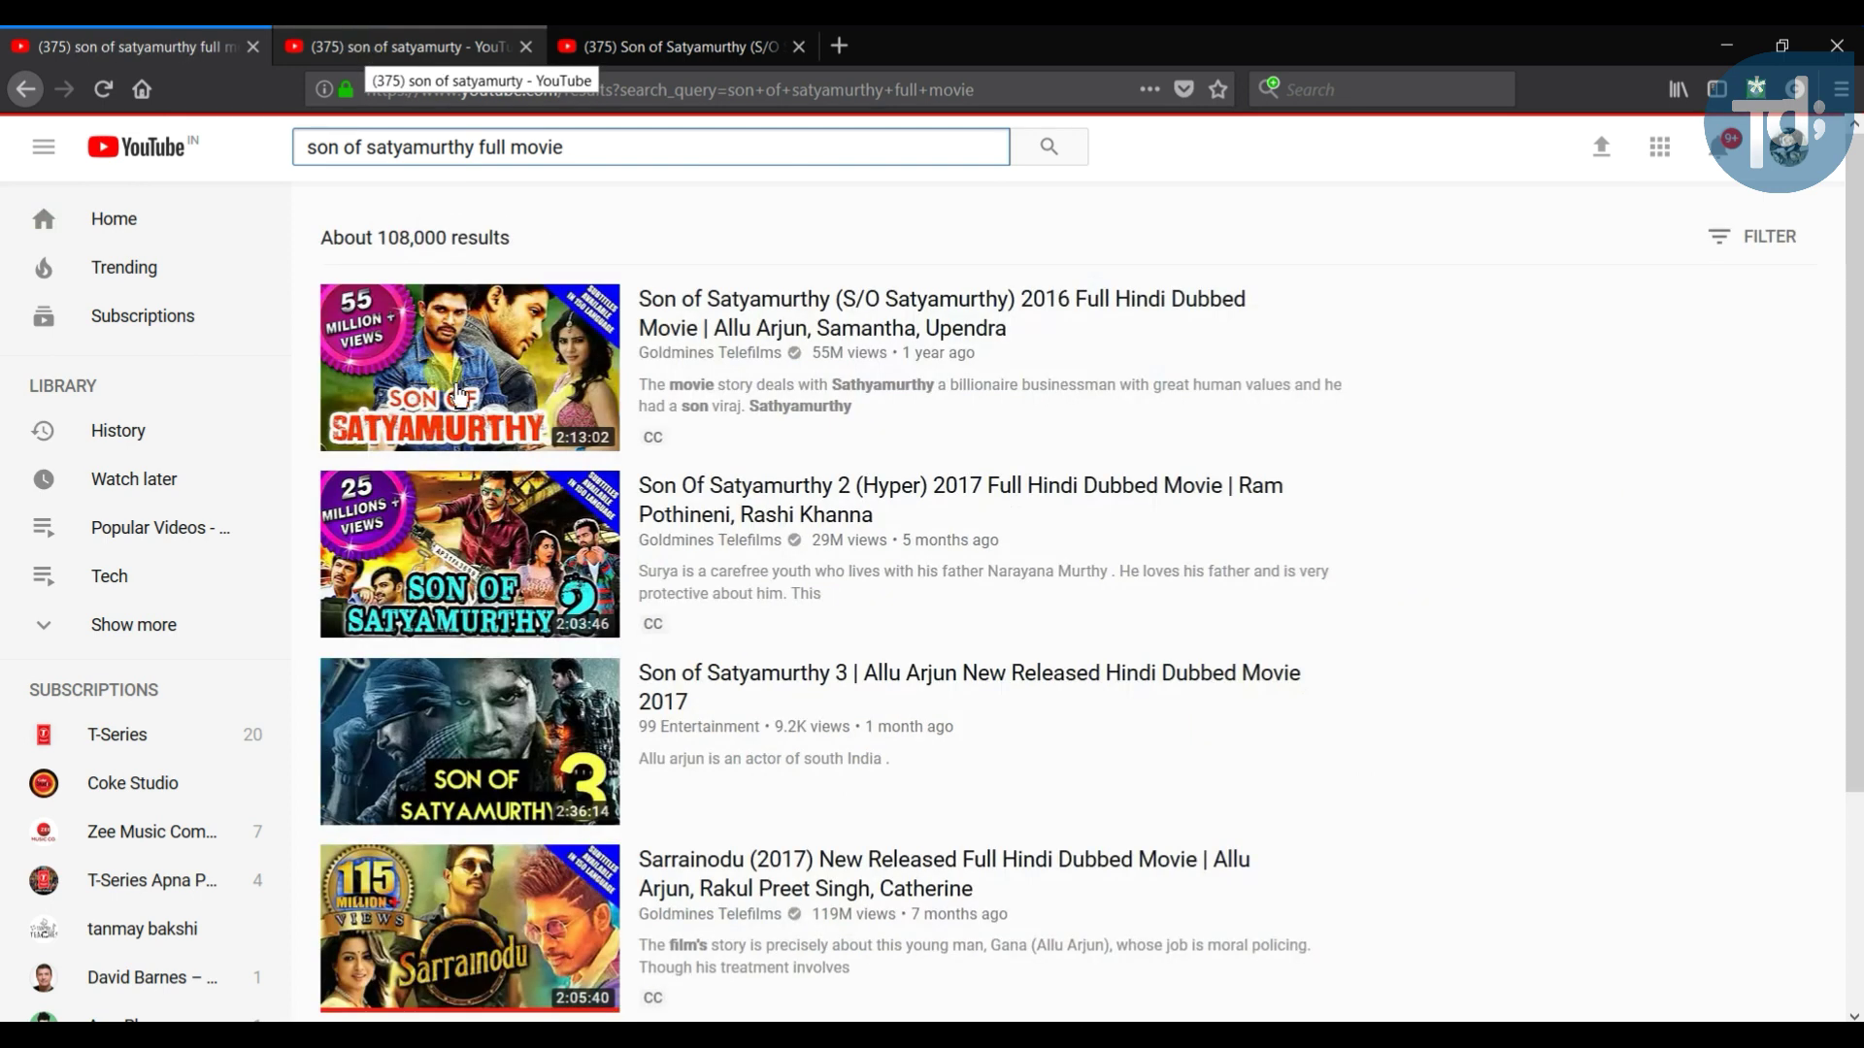
right_click(459, 396)
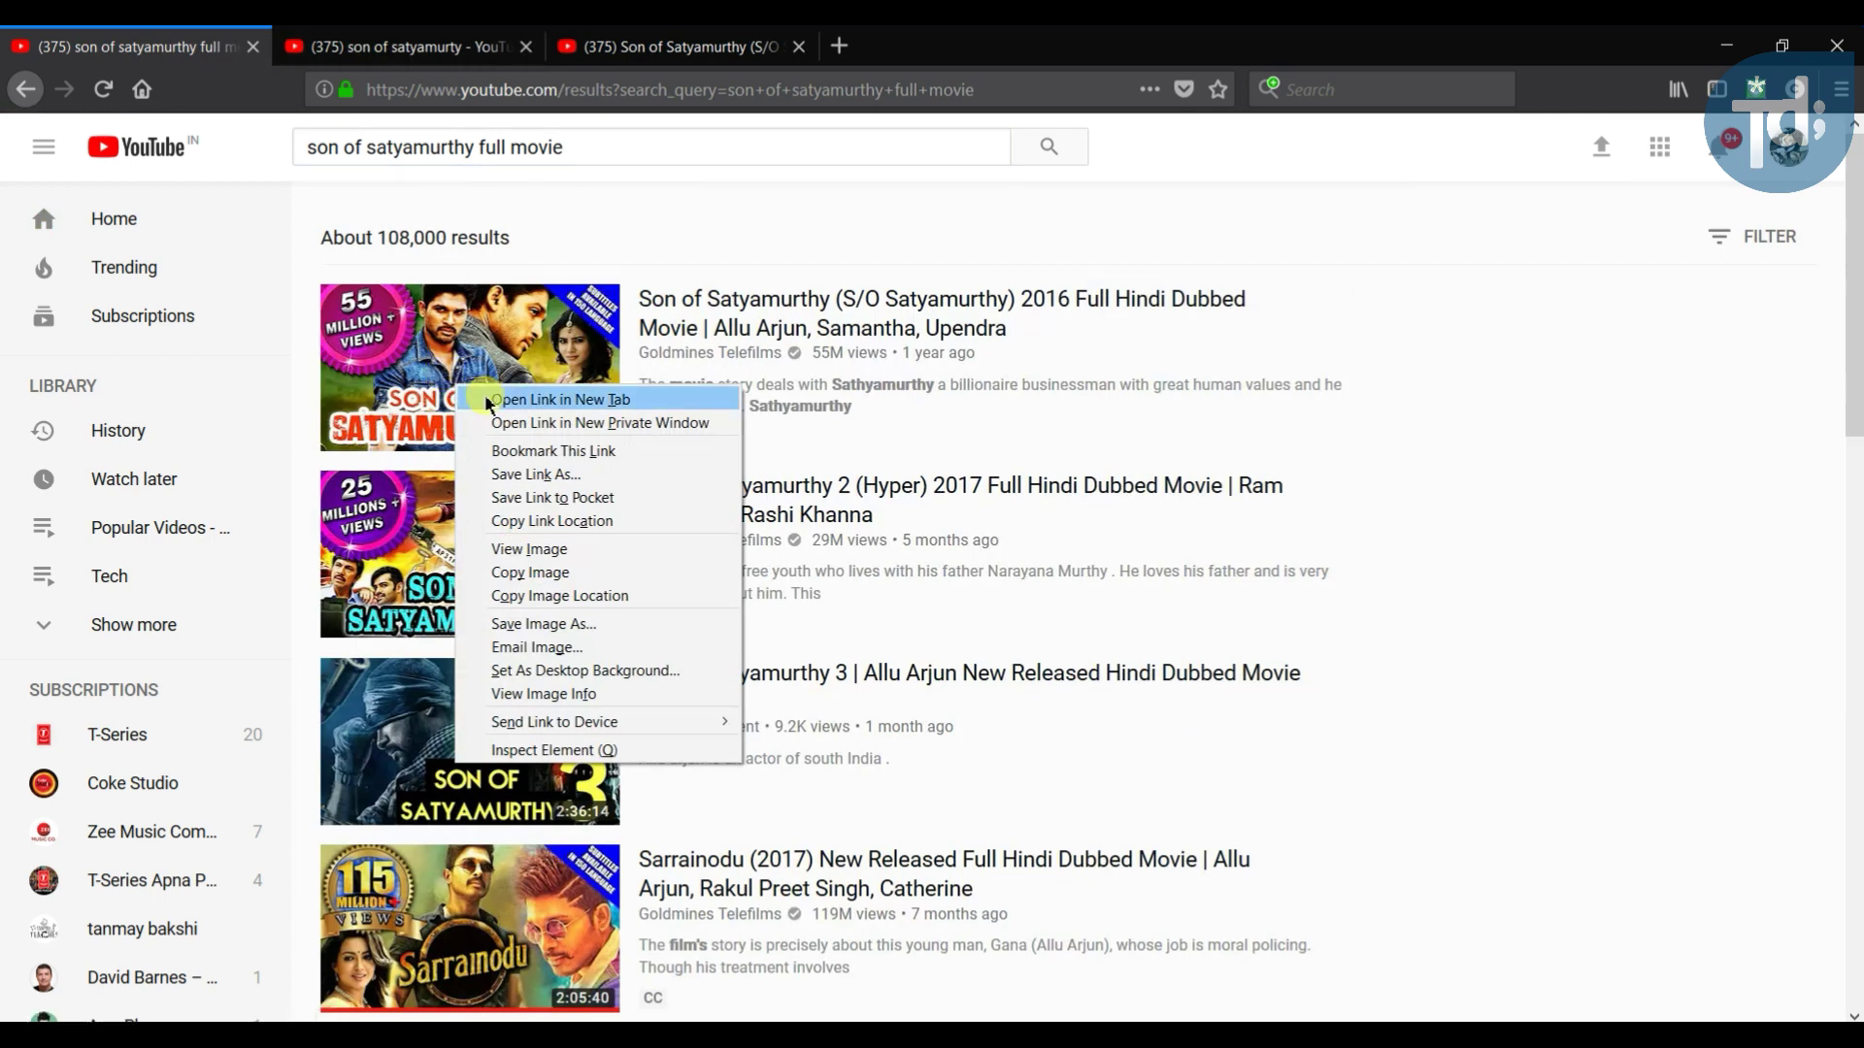
click(489, 402)
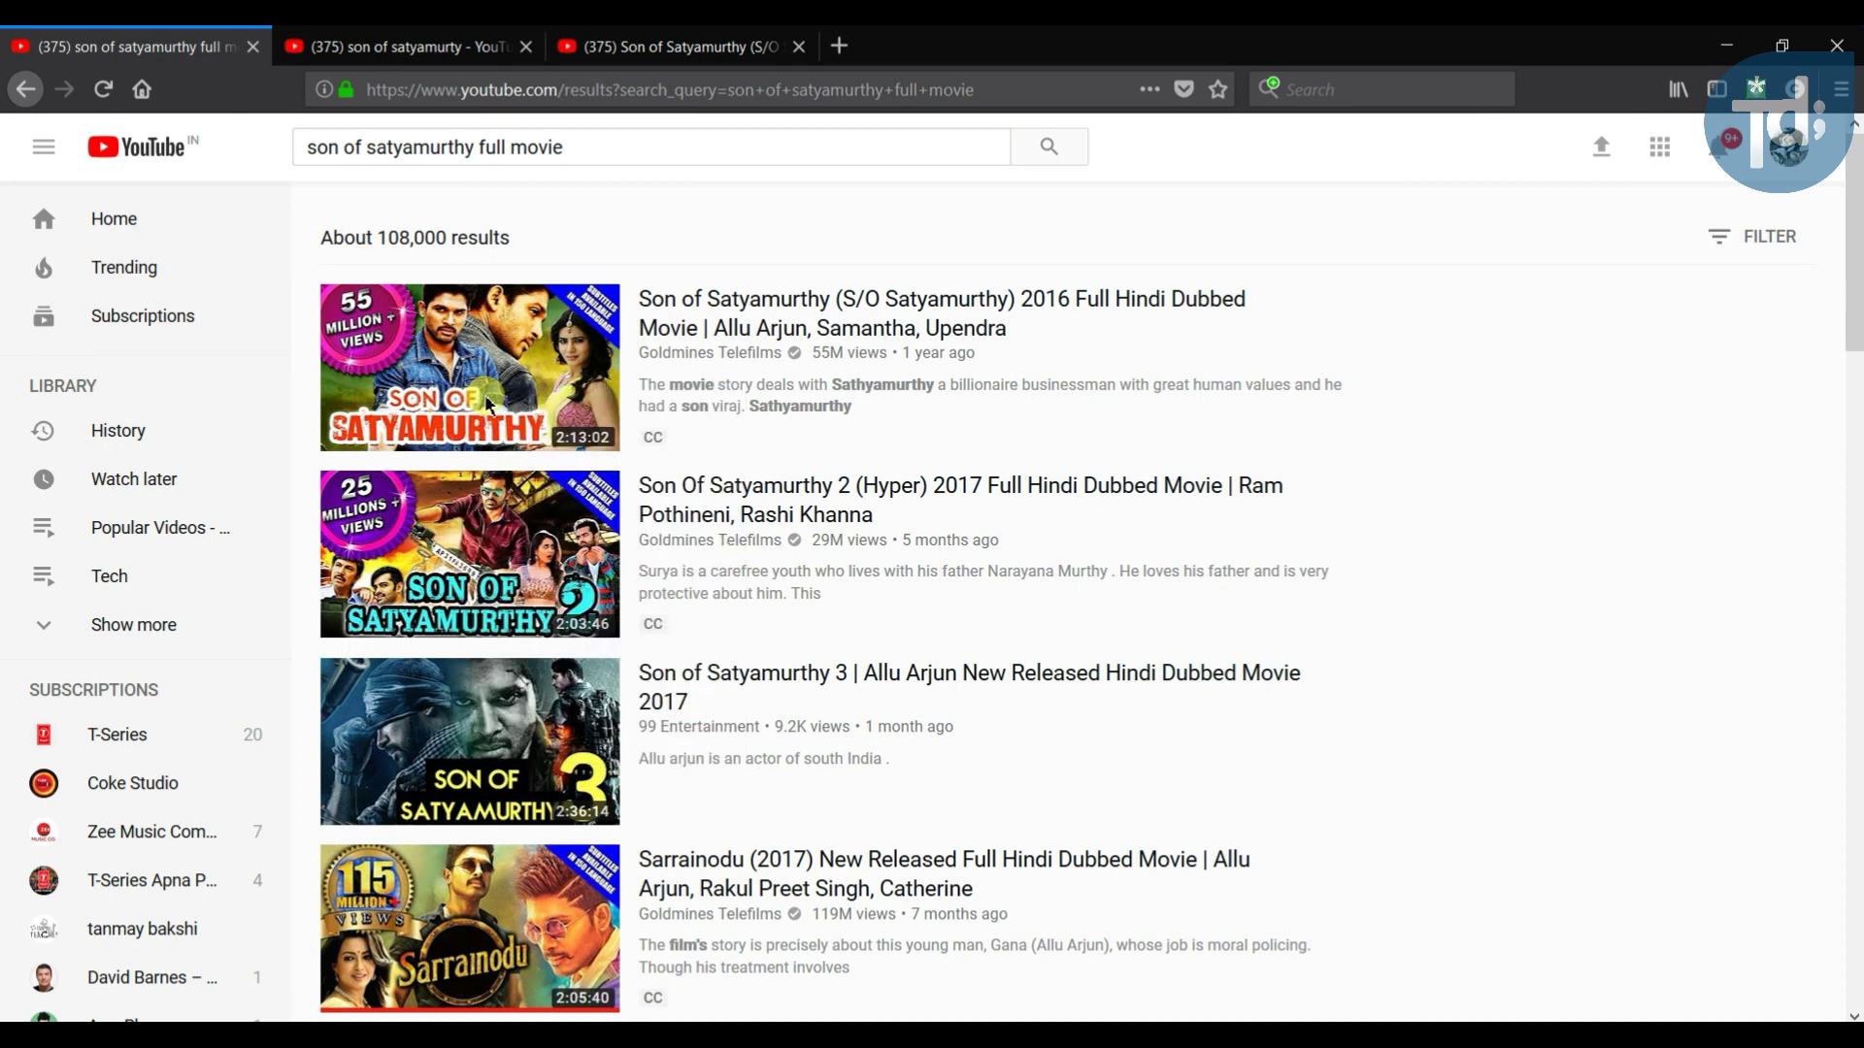
middle_click(488, 405)
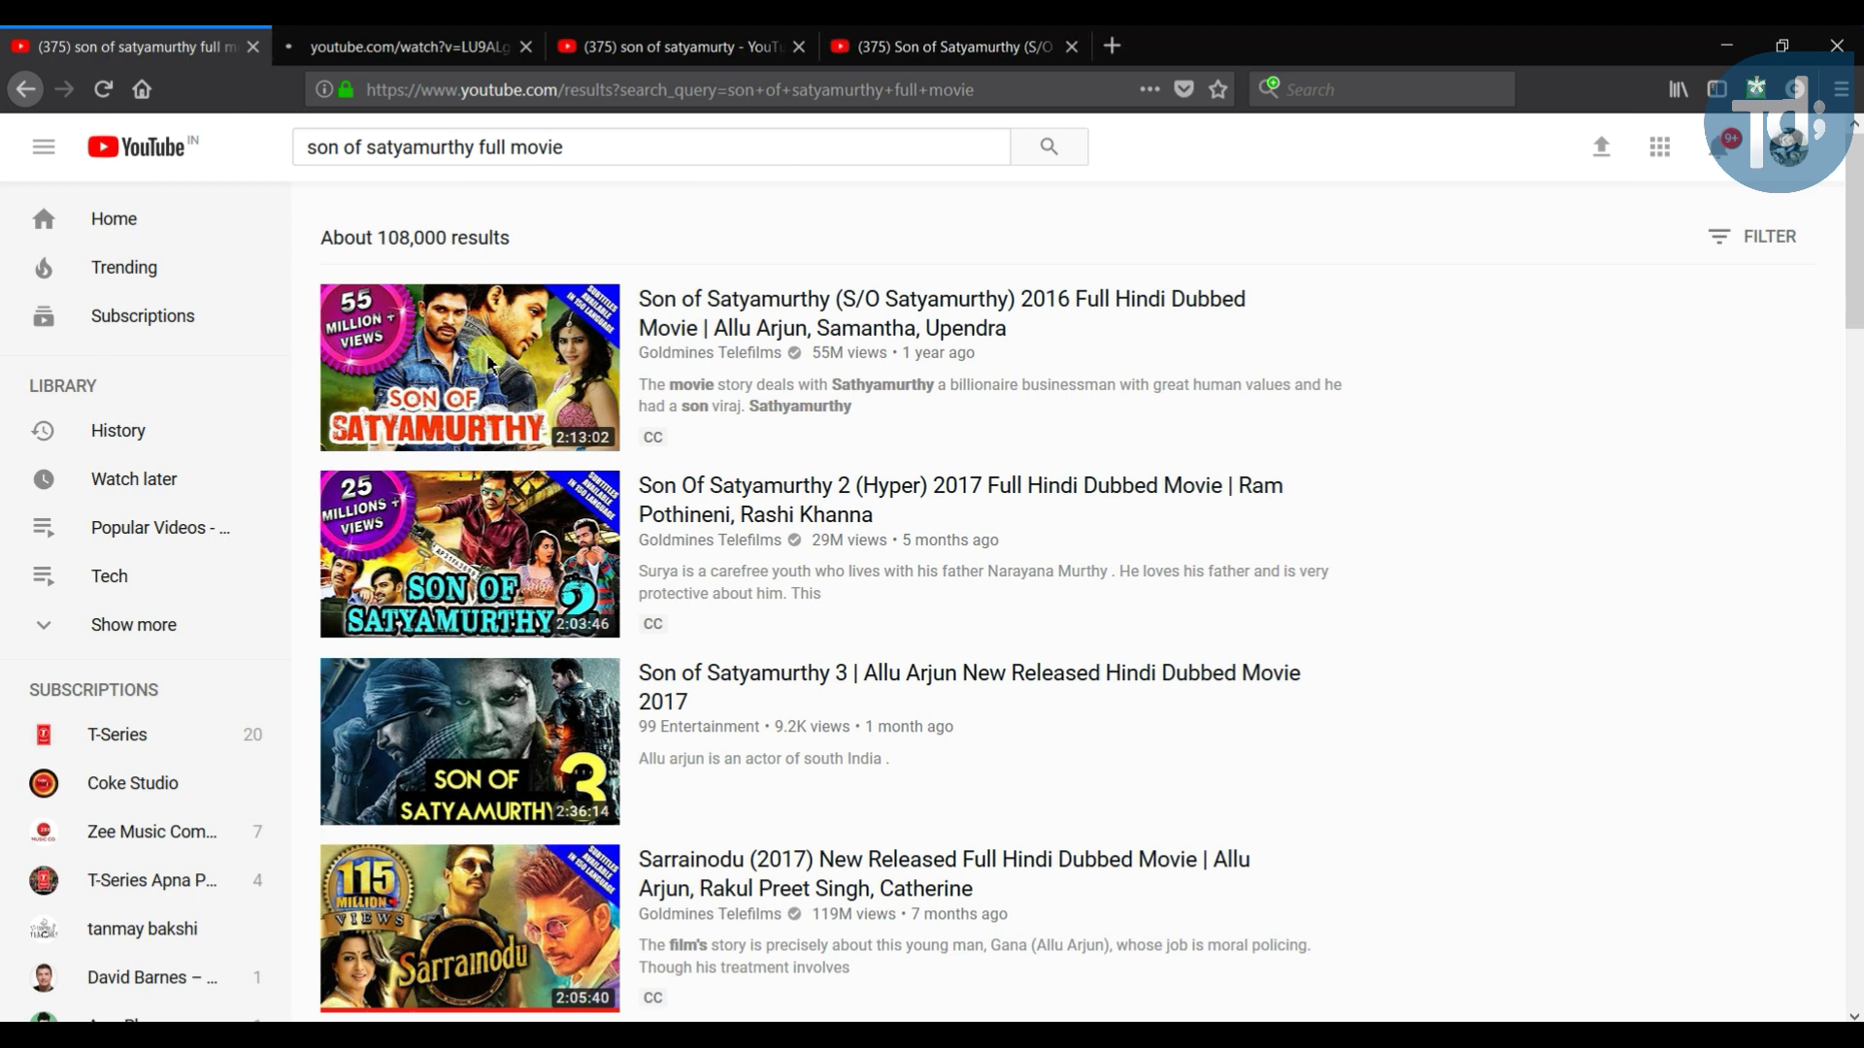
Go to the Son of Satyamurthy watch page and show why its ad appears
click(852, 48)
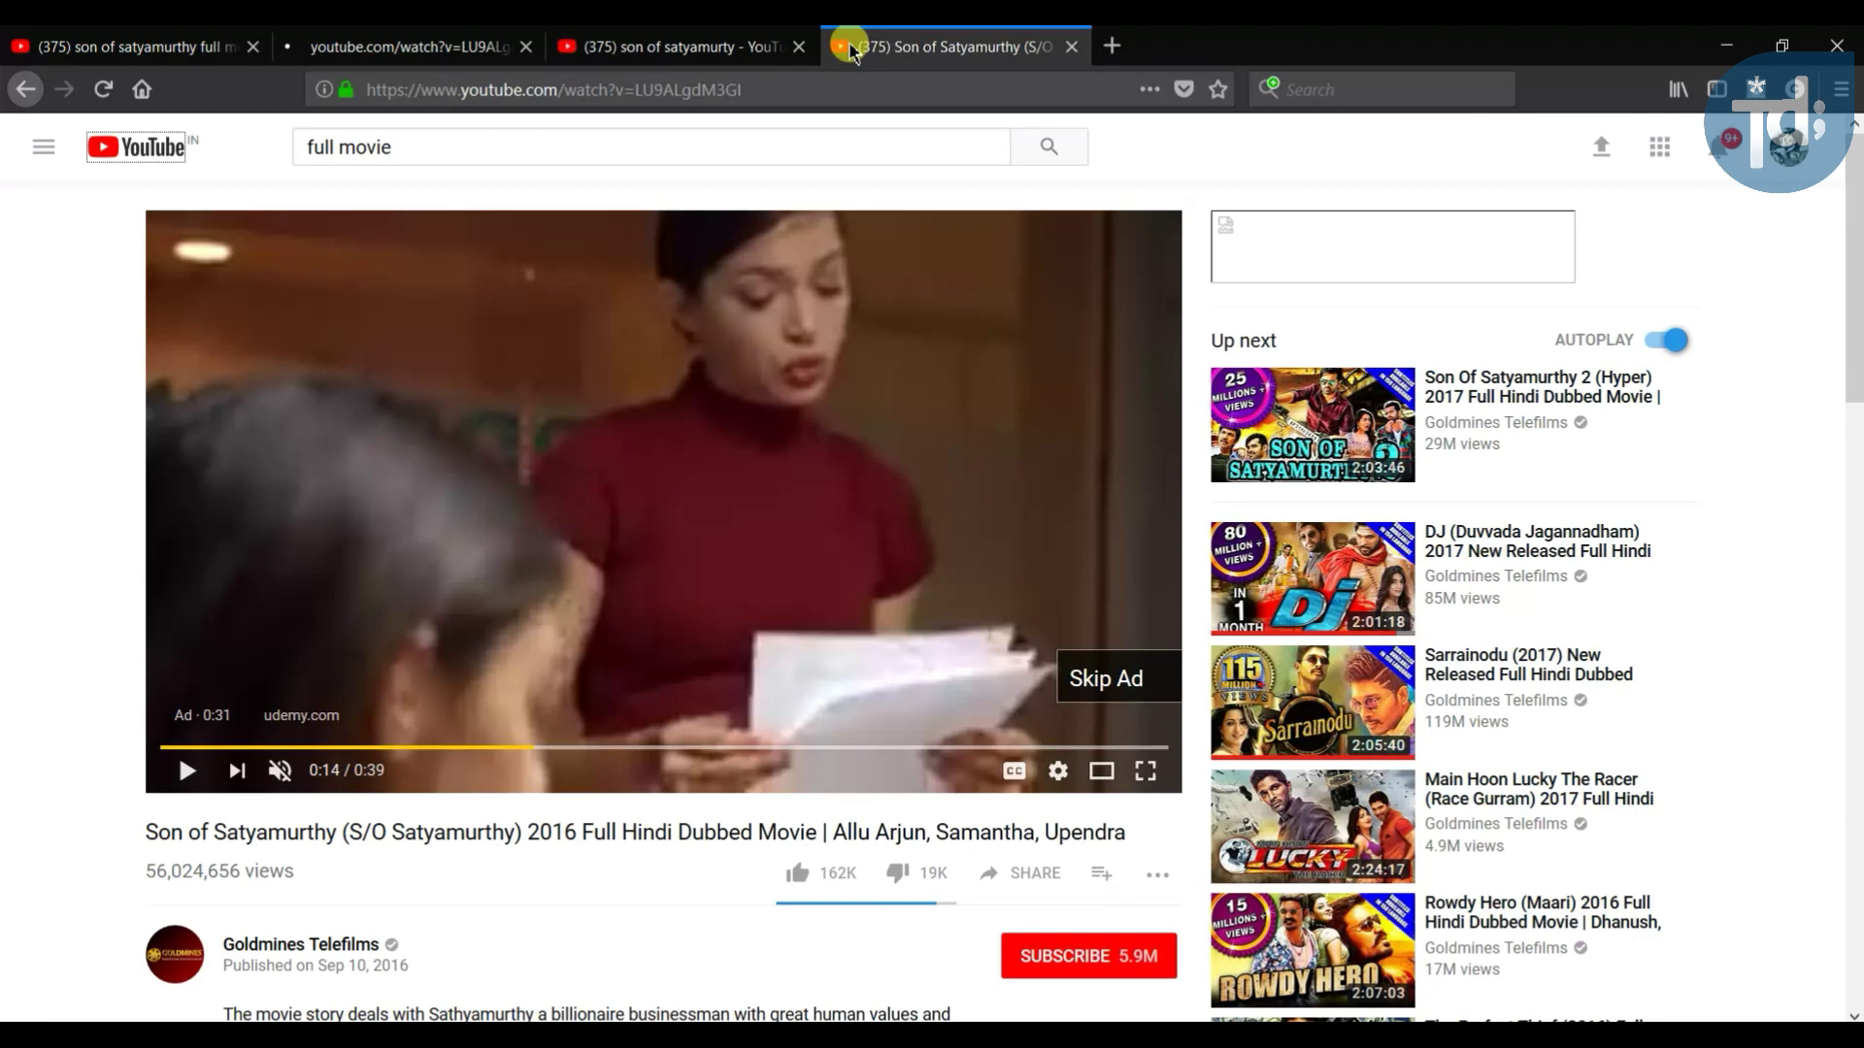
mouse_move(206, 741)
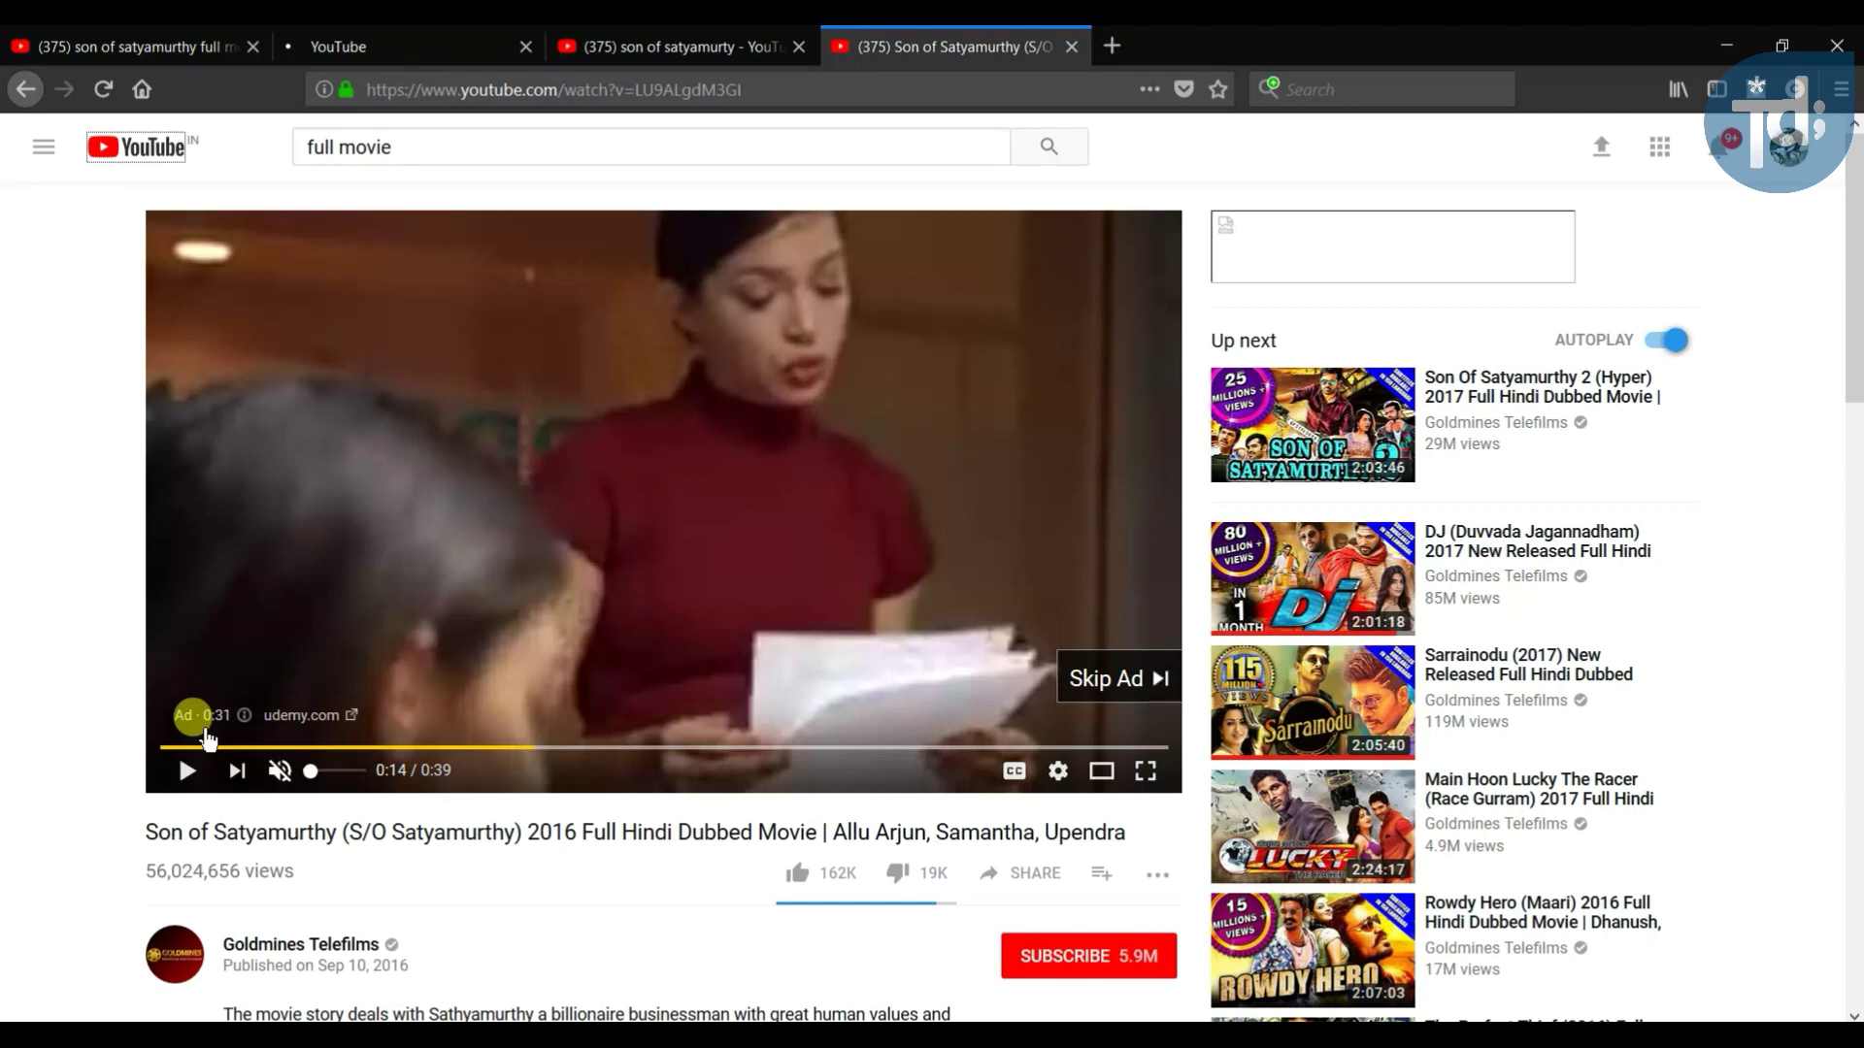
click(243, 715)
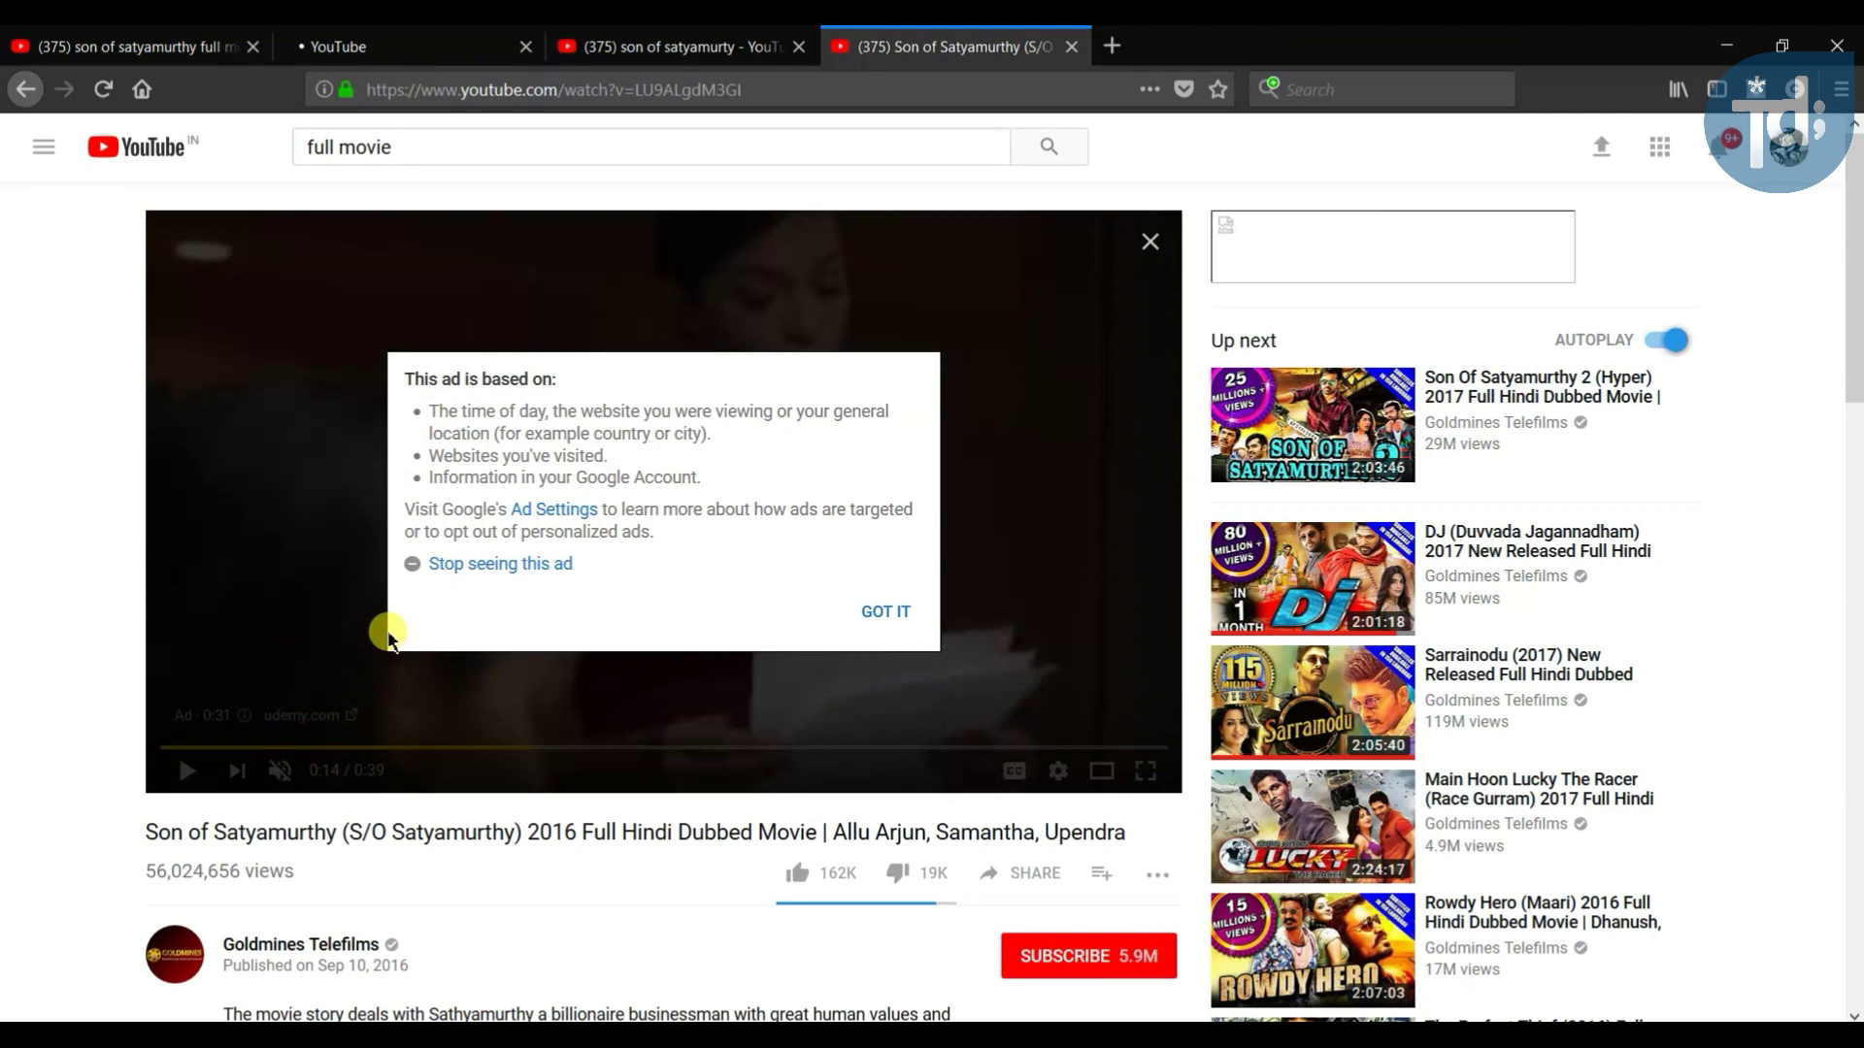
Stop seeing the playing ad and send 'Repetitive' as the feedback reason
click(497, 564)
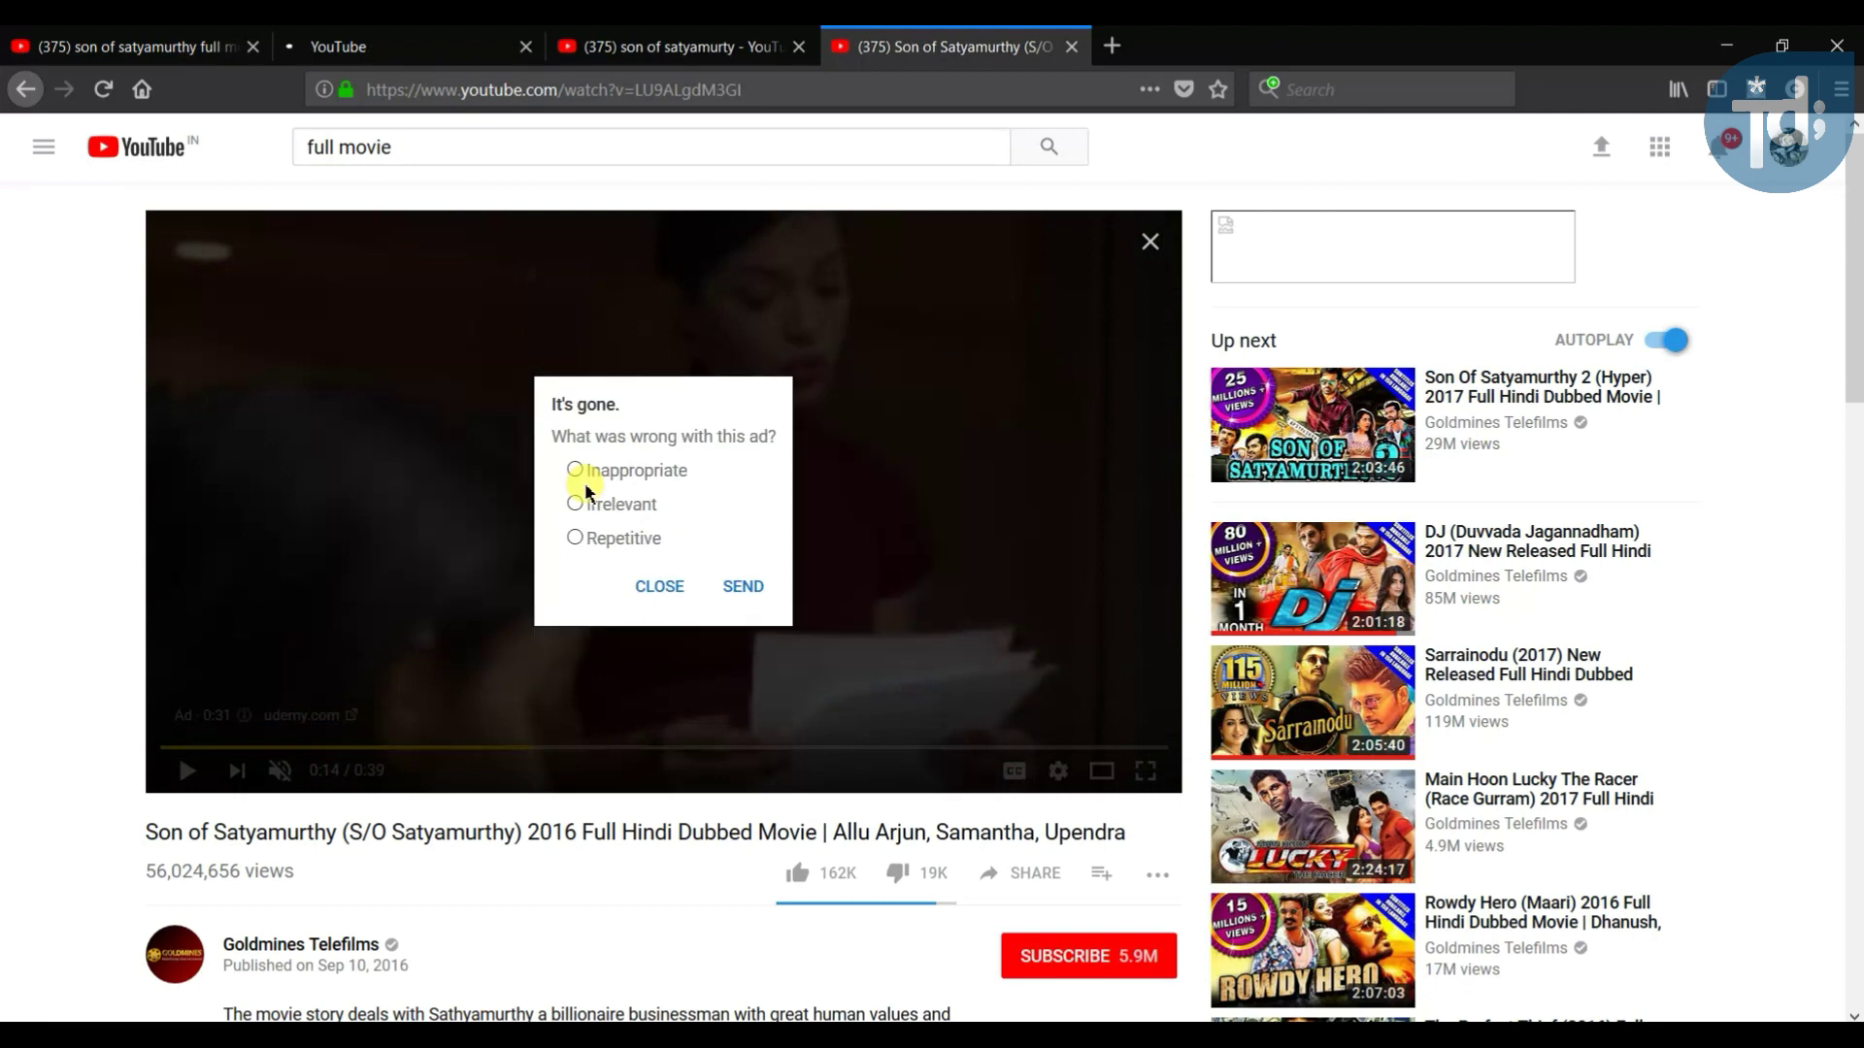
click(575, 538)
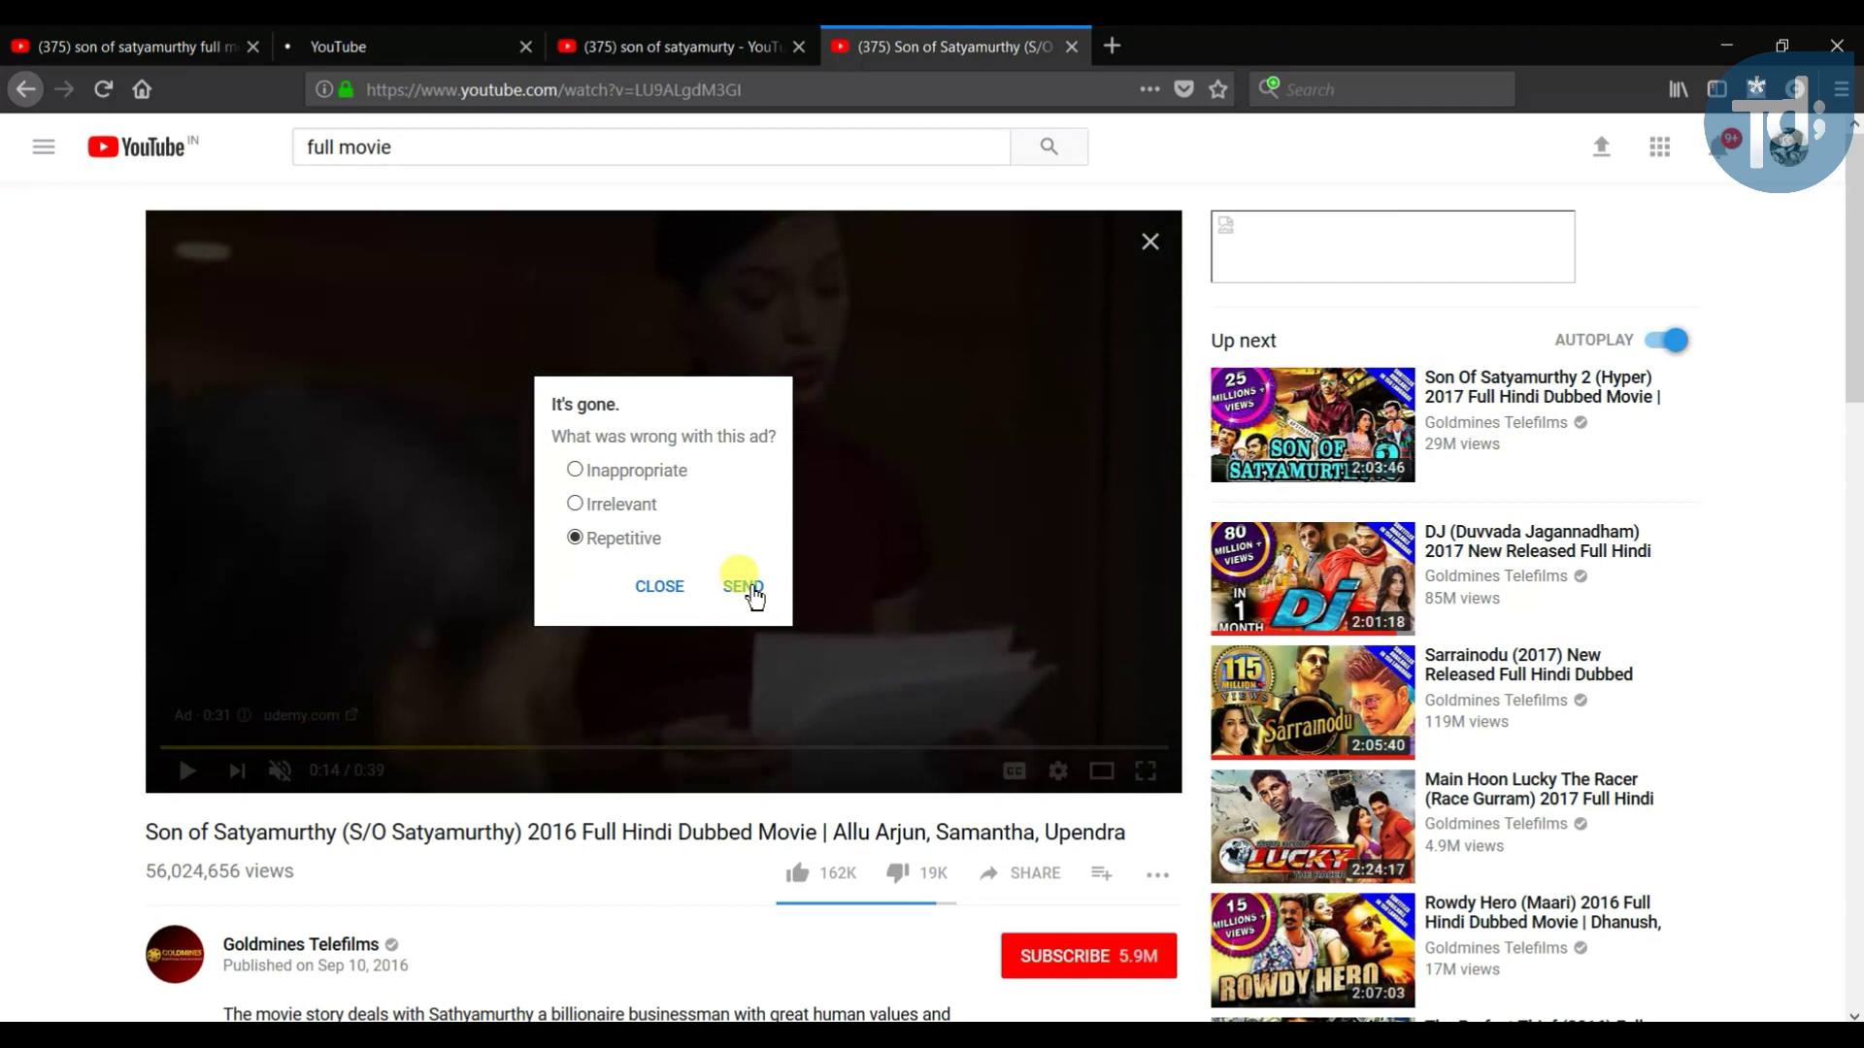
click(745, 589)
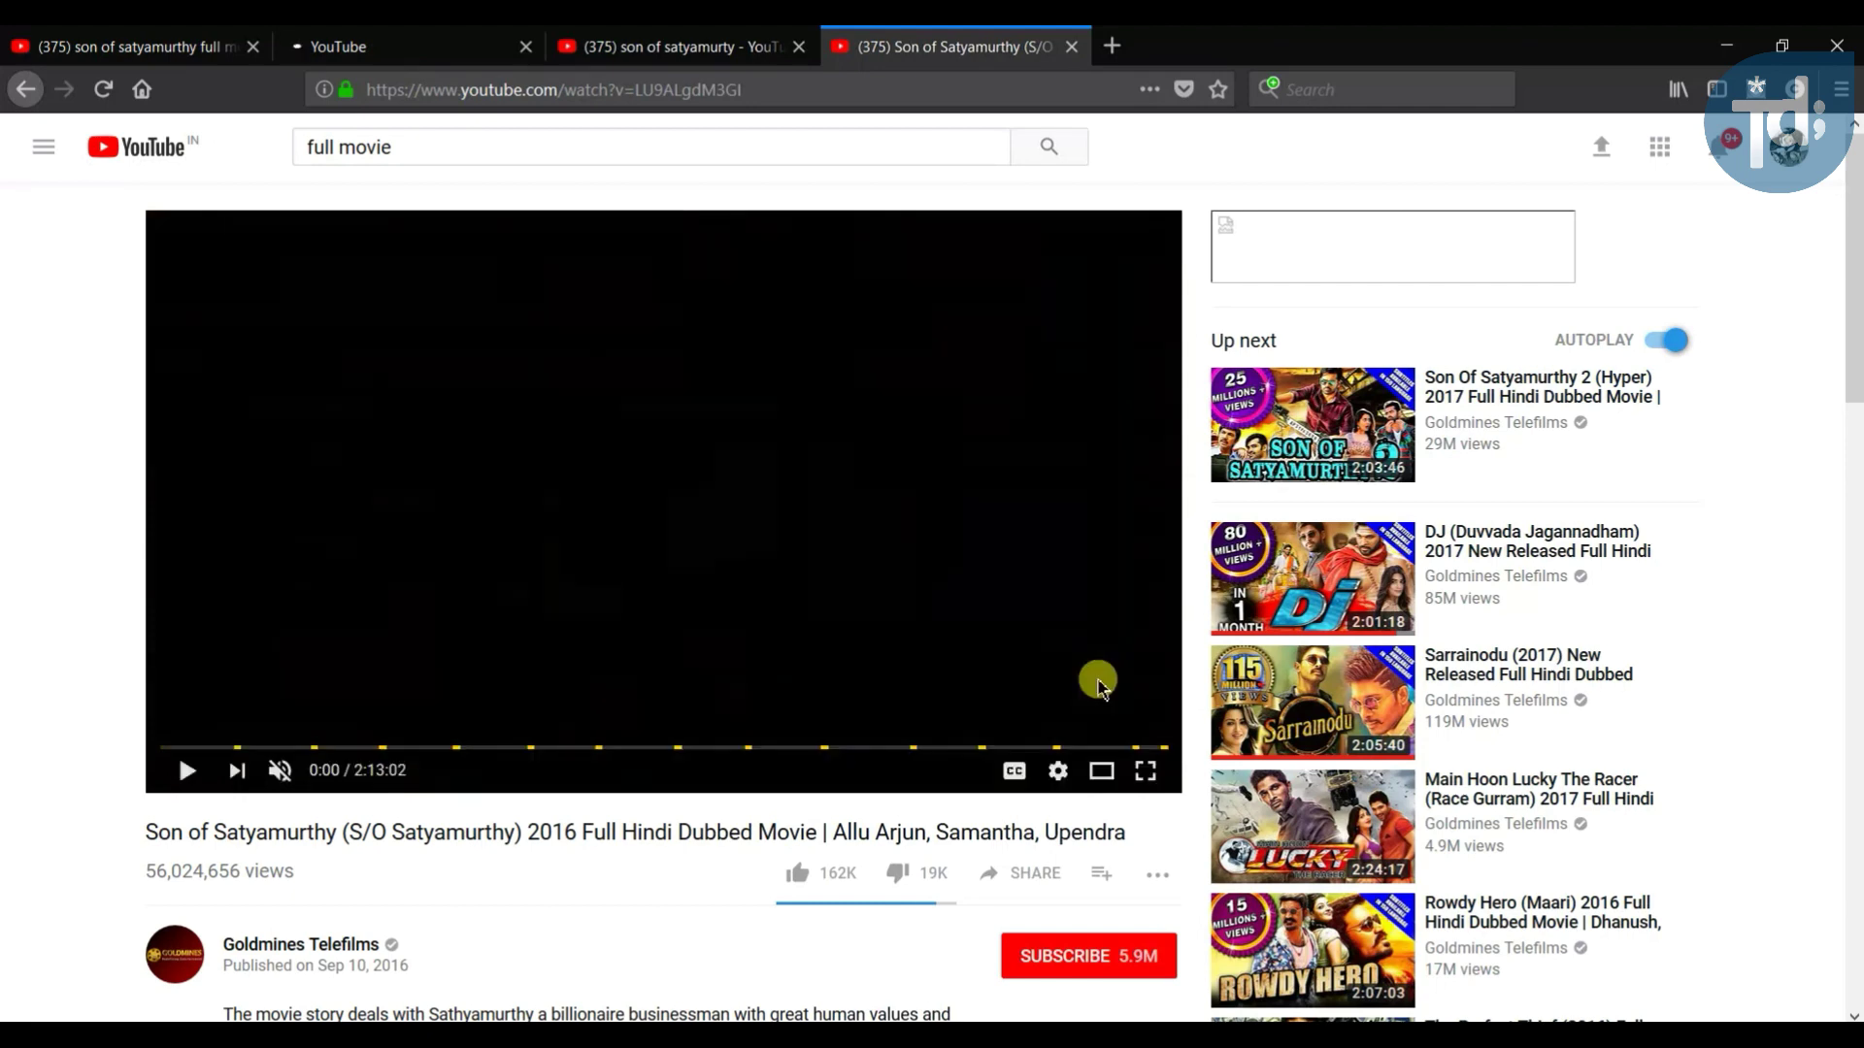